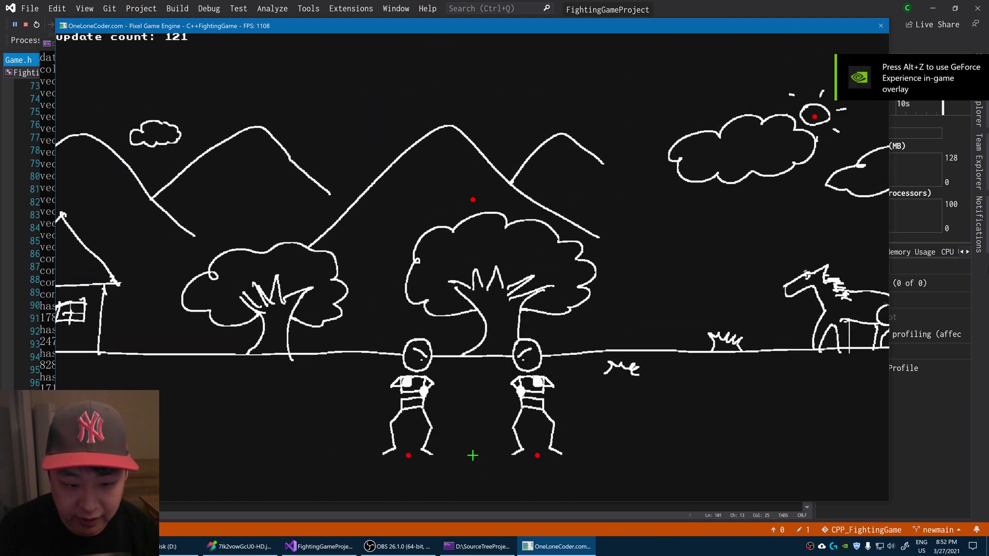
Step: Walk the left fighter up to the right fighter and throw punches
{"action": "key", "text": "a"}
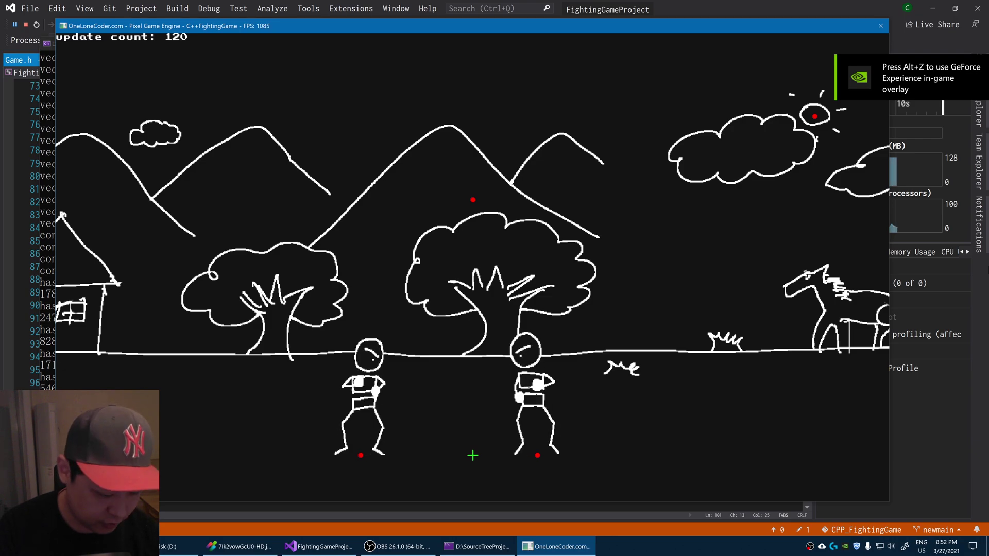
{"action": "key", "text": "d"}
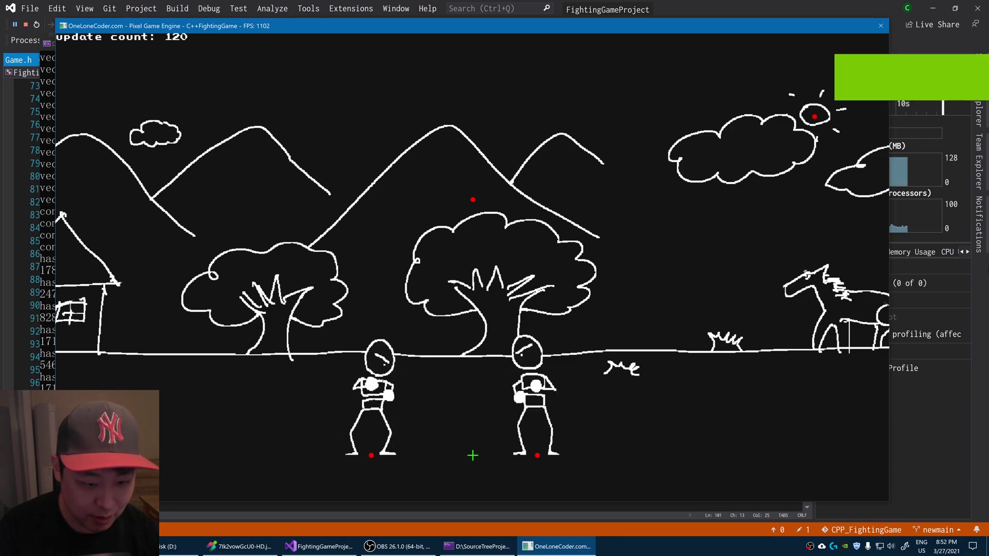
{"action": "scroll", "coordinate": [472, 292], "scroll_direction": "up", "scroll_amount": 3}
{"action": "scroll", "coordinate": [520, 456], "scroll_direction": "up", "scroll_amount": 2}
{"action": "scroll", "coordinate": [497, 456], "scroll_direction": "up", "scroll_amount": 2}
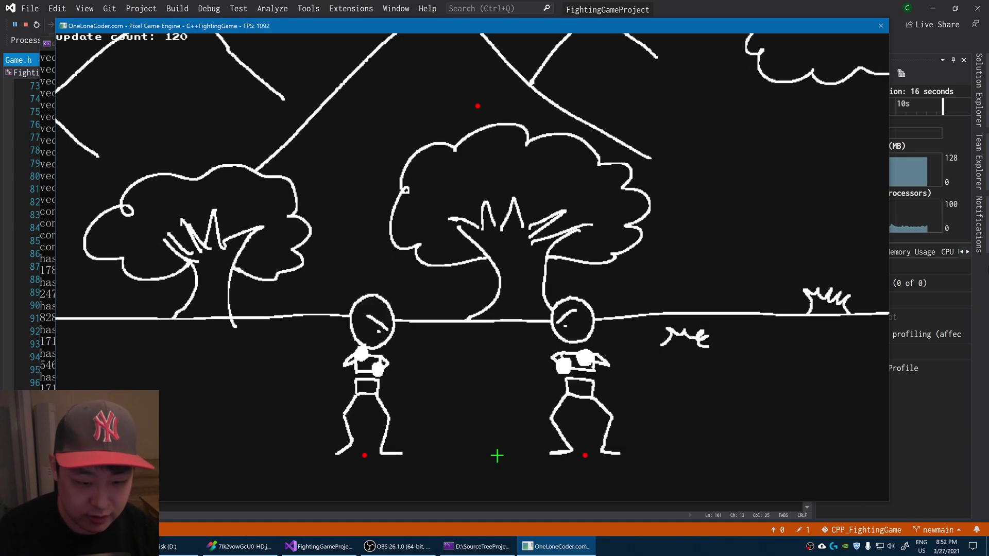
{"action": "key", "text": "a"}
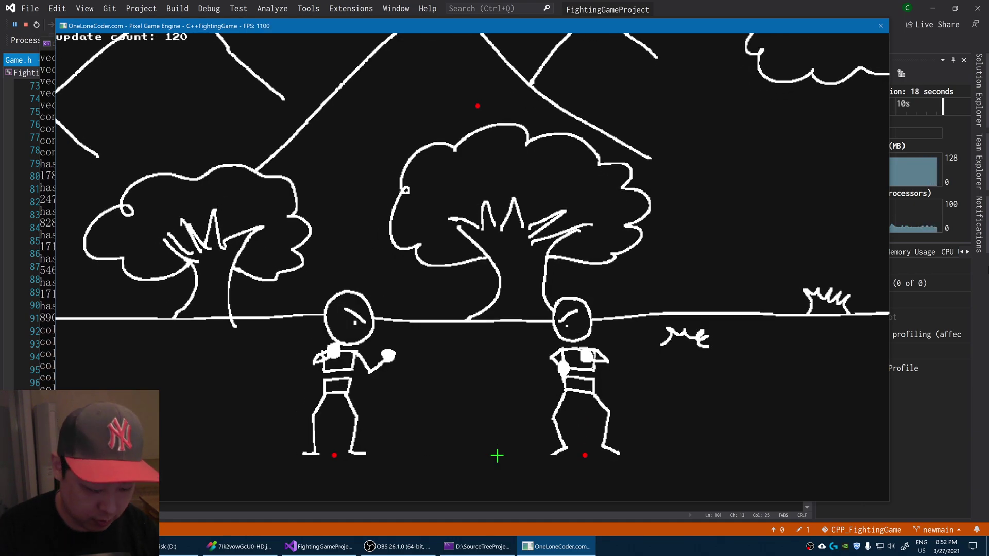
{"action": "key", "text": "d"}
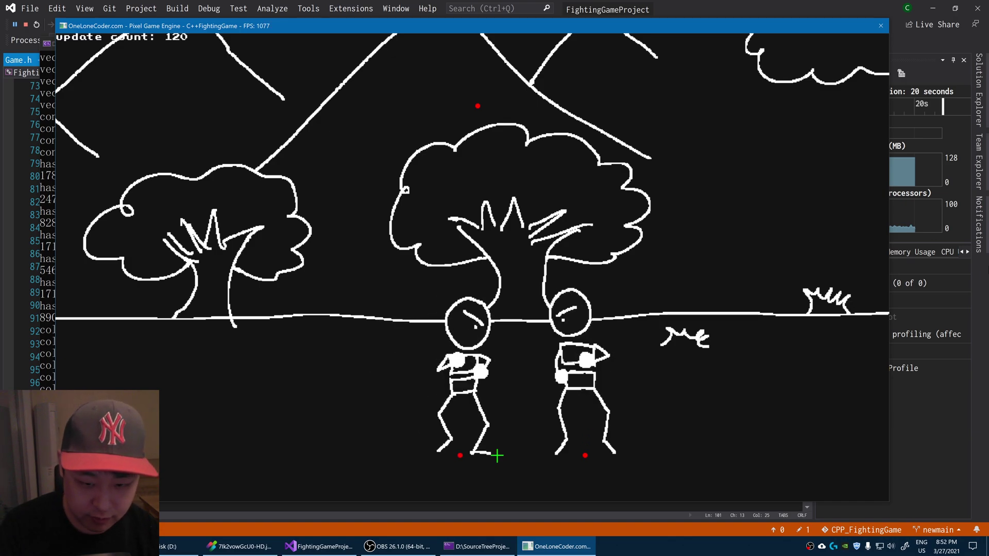
{"action": "key", "text": "j"}
{"action": "key", "text": "d"}
Step: Back the left fighter away to the far left
{"action": "key", "text": "a"}
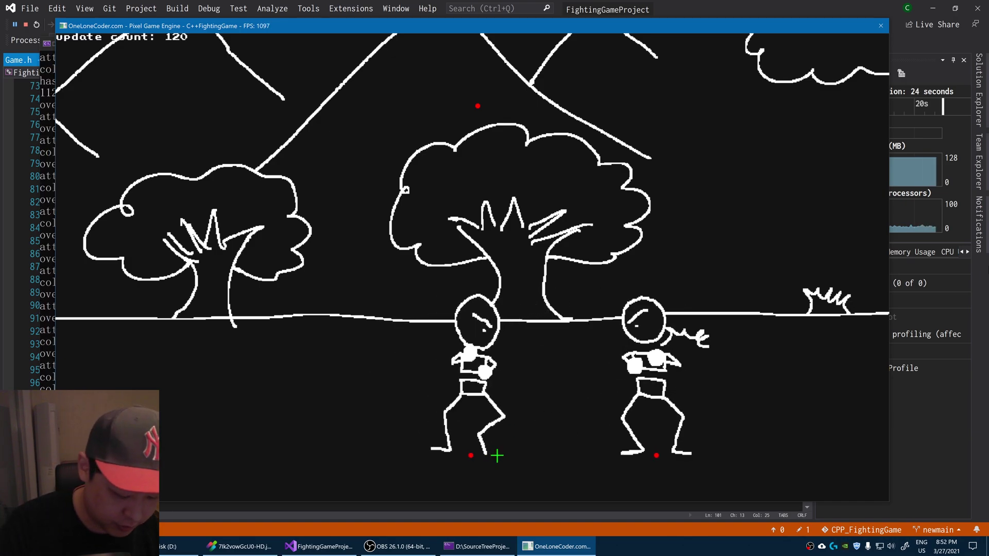
{"action": "key", "text": "a"}
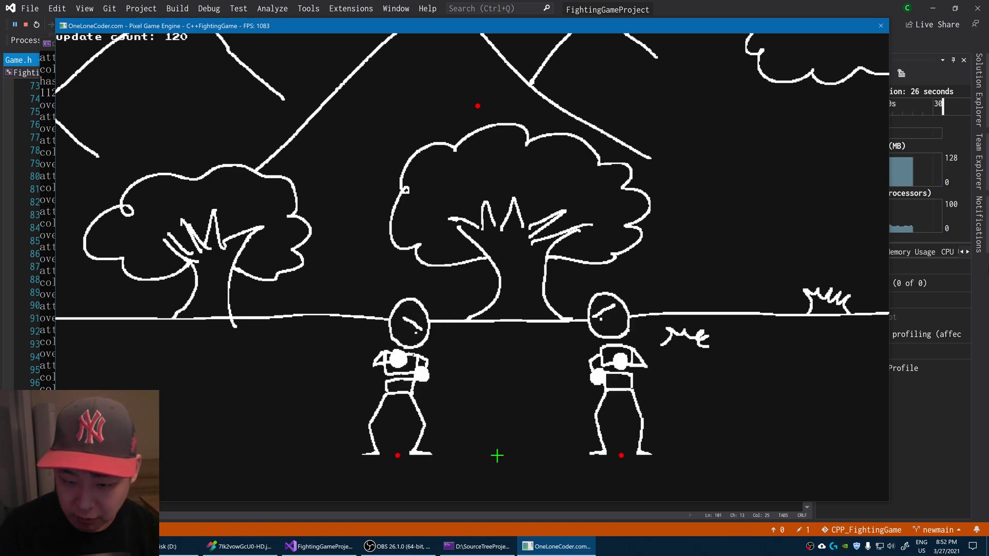
{"action": "key", "text": "a"}
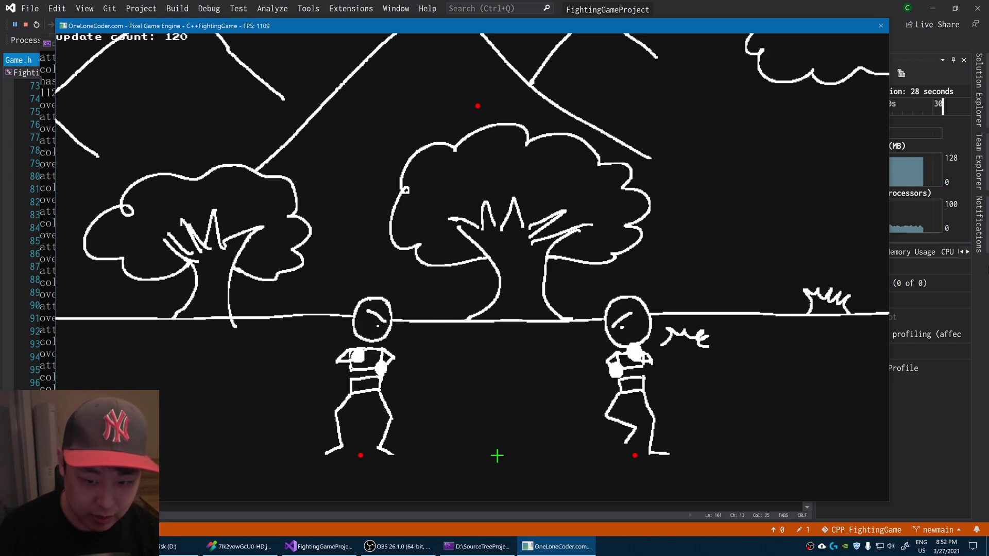
{"action": "scroll", "coordinate": [498, 456], "scroll_direction": "down", "scroll_amount": 3}
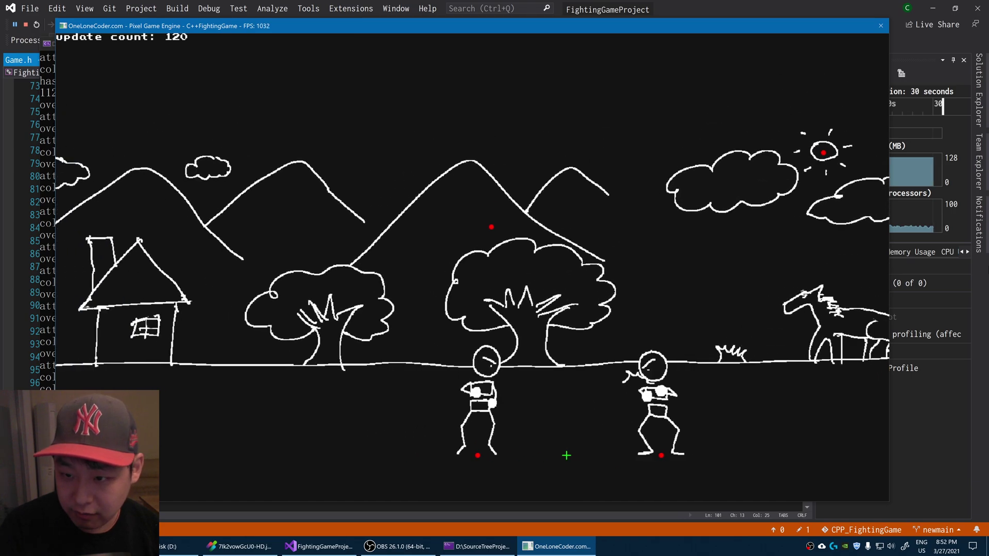
{"action": "scroll", "coordinate": [518, 456], "scroll_direction": "up", "scroll_amount": 2}
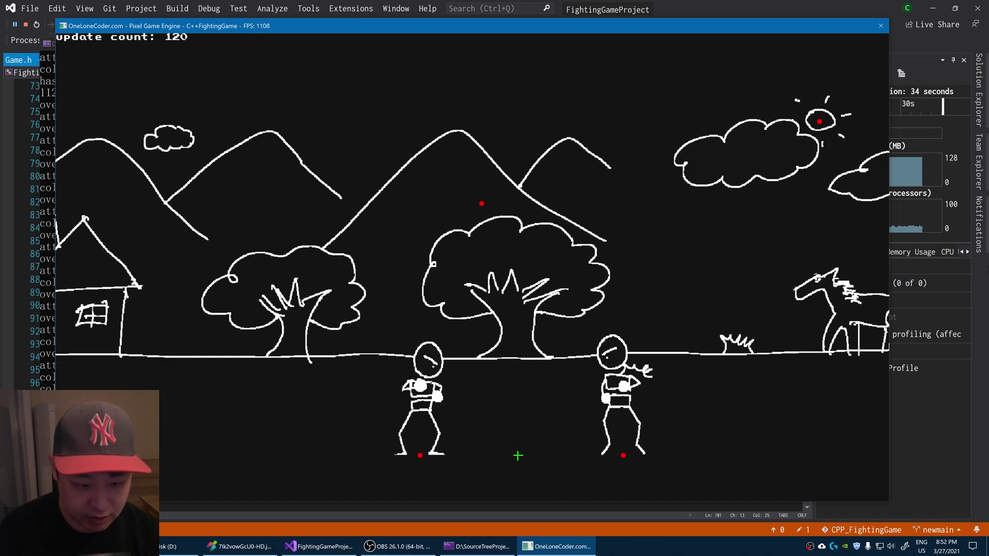
{"action": "scroll", "coordinate": [518, 456], "scroll_direction": "up", "scroll_amount": 2}
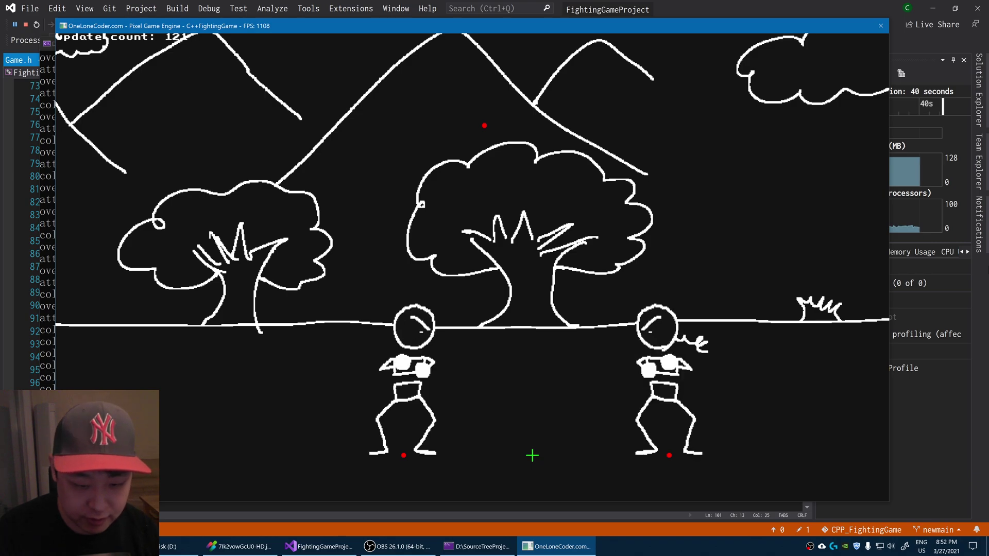
Step: Advance with the left fighter, punching the opponent back to the right
{"action": "key", "text": "a"}
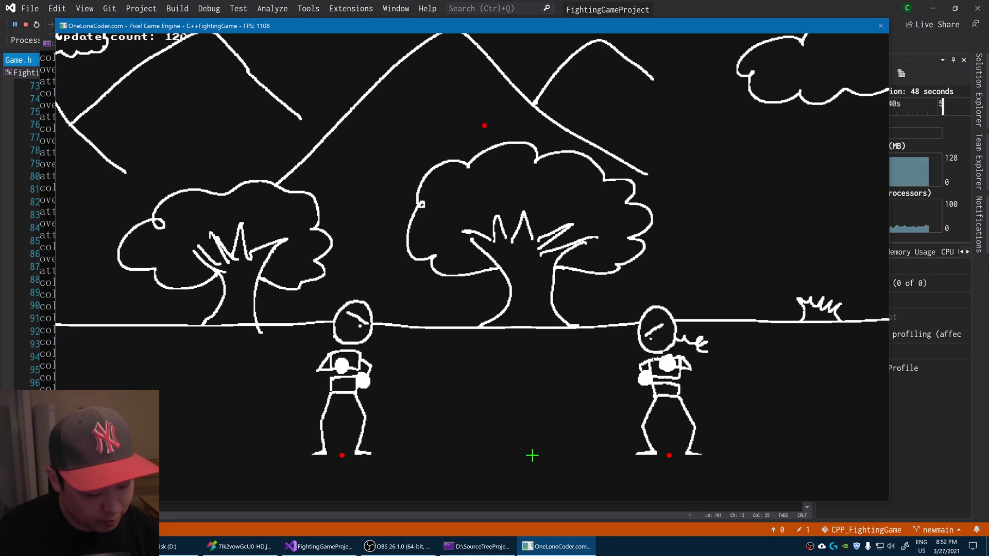
{"action": "key", "text": "d"}
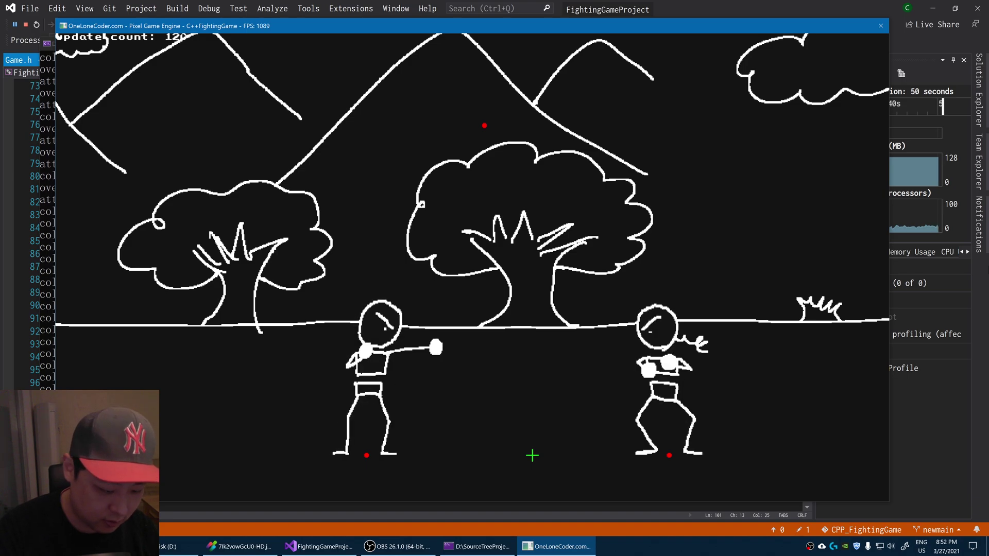
{"action": "key", "text": "d"}
{"action": "key", "text": "d"}
{"action": "key", "text": "j"}
{"action": "key", "text": "d"}
{"action": "key", "text": "j"}
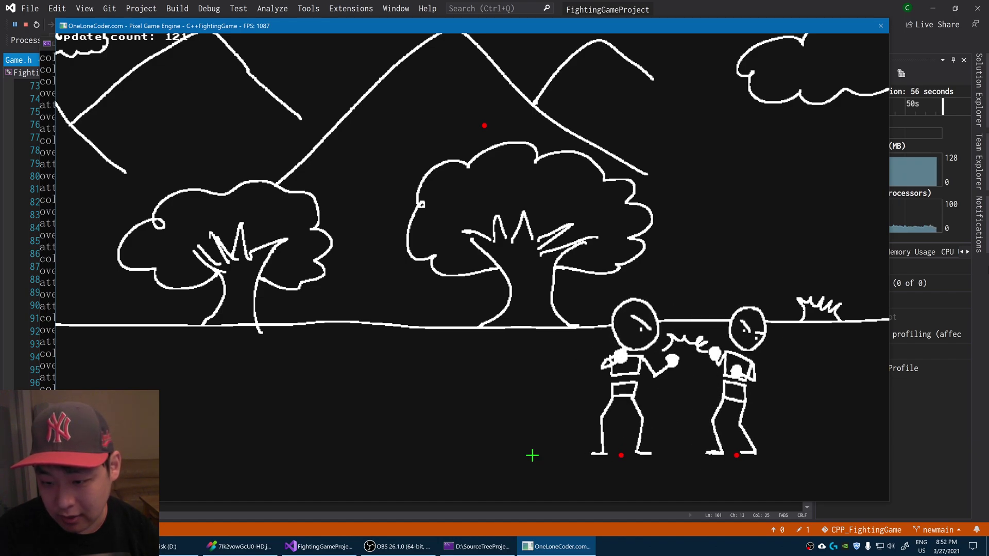
{"action": "key", "text": "d"}
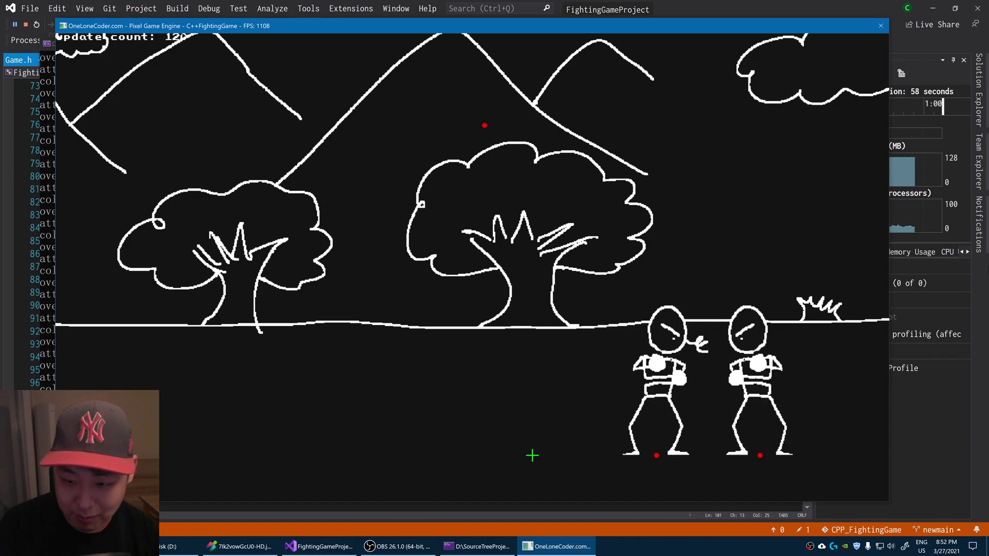
Step: Reposition left, throw a few more punches, then open the HitBox Editor with F1
{"action": "key", "text": "a"}
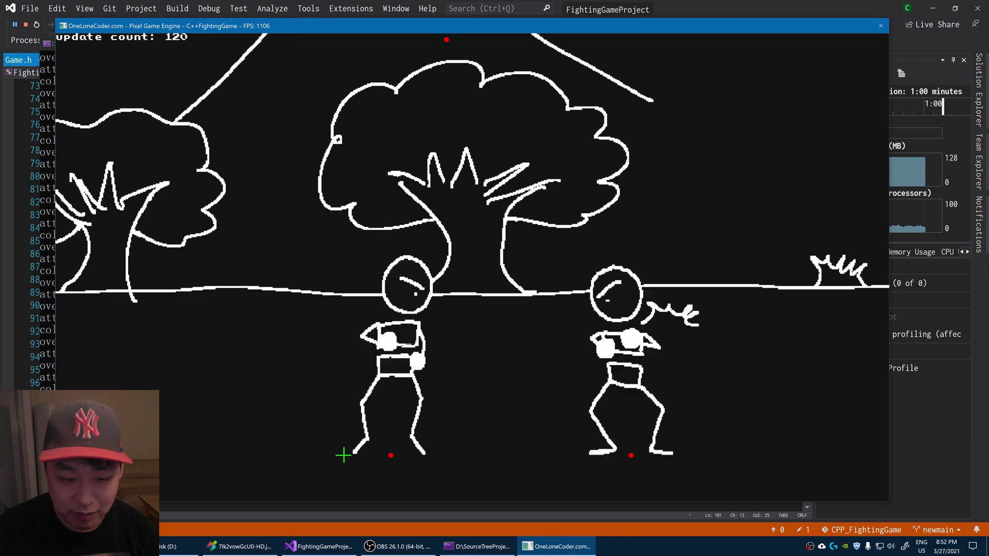
{"action": "key", "text": "a"}
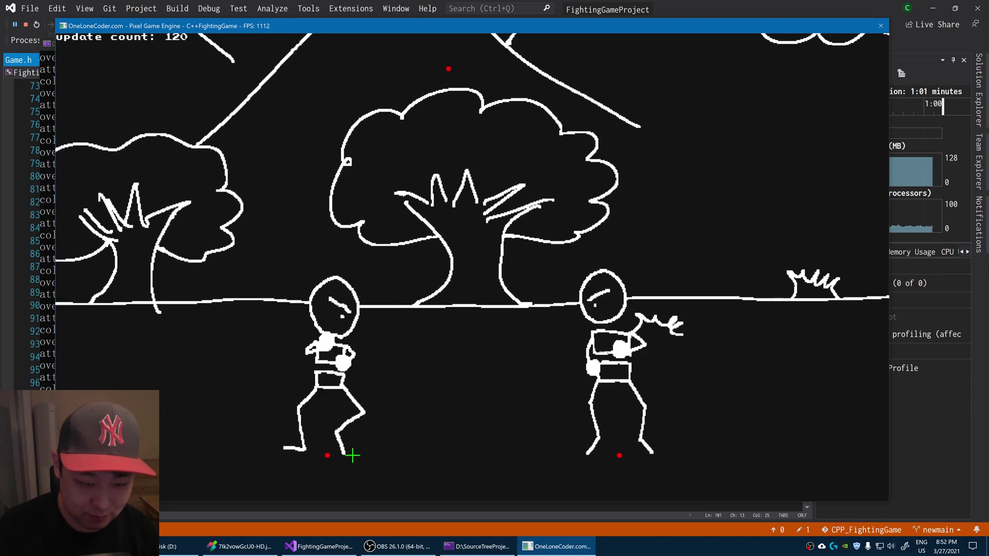
{"action": "key", "text": "a"}
{"action": "key", "text": "a"}
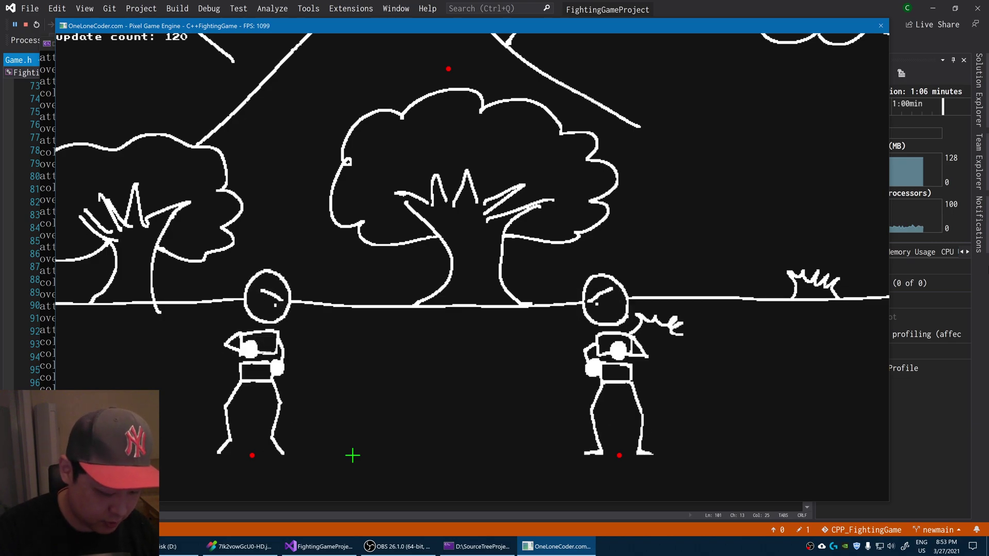
{"action": "key", "text": "d"}
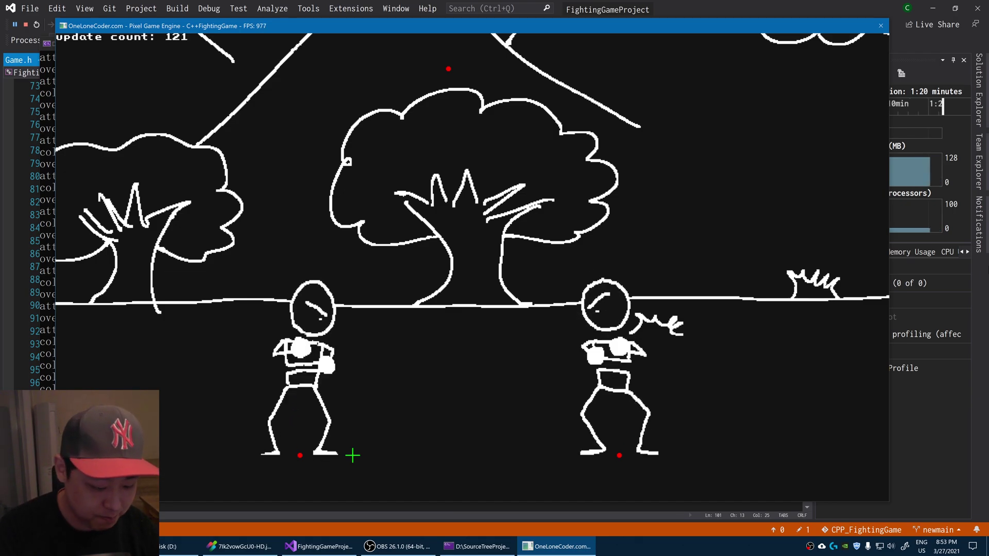
{"action": "key", "text": "j"}
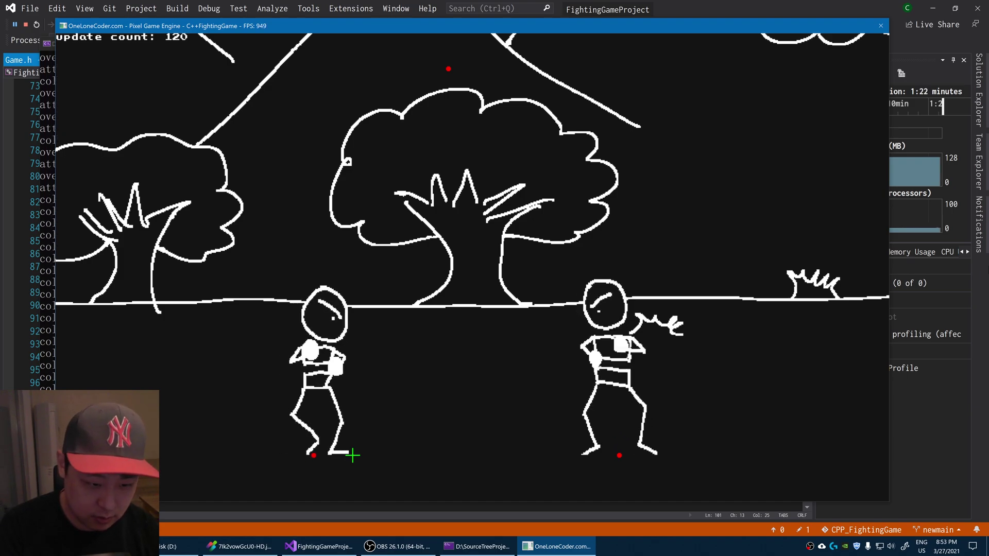
{"action": "key", "text": "d"}
{"action": "key", "text": "j"}
{"action": "key", "text": "a"}
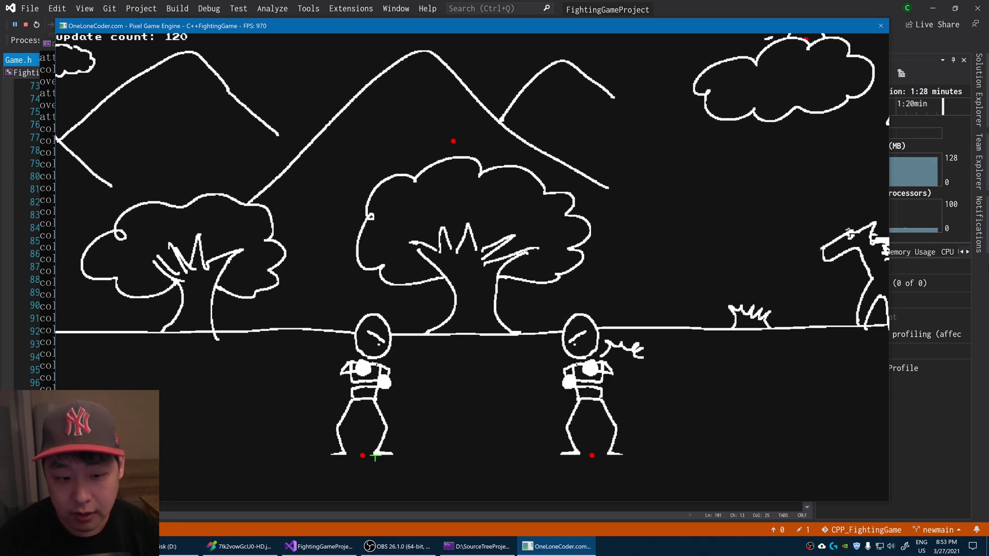
{"action": "key", "text": "F1"}
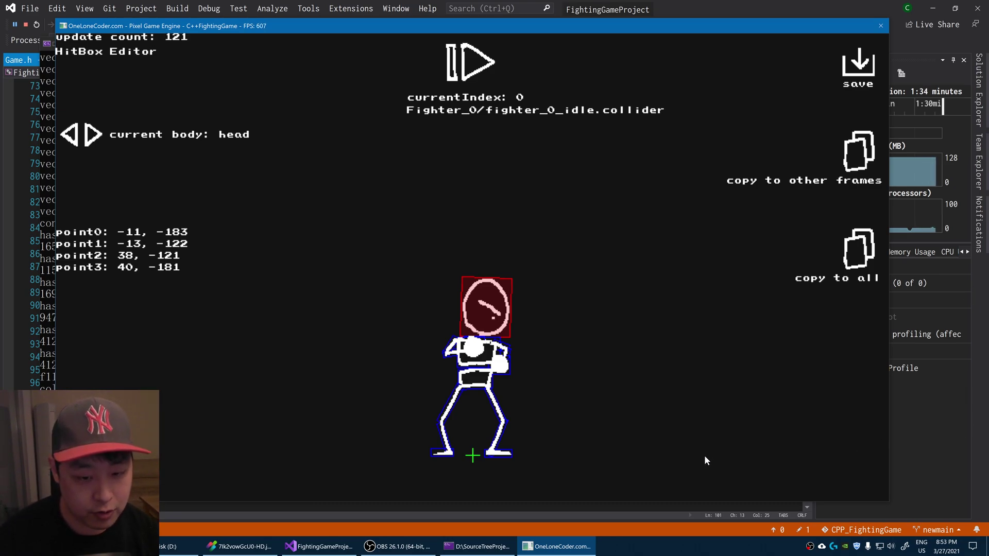
Step: Cycle the idle fighter's hitboxes back to the head, then on to the next body part
{"action": "double_click", "coordinate": [92, 135]}
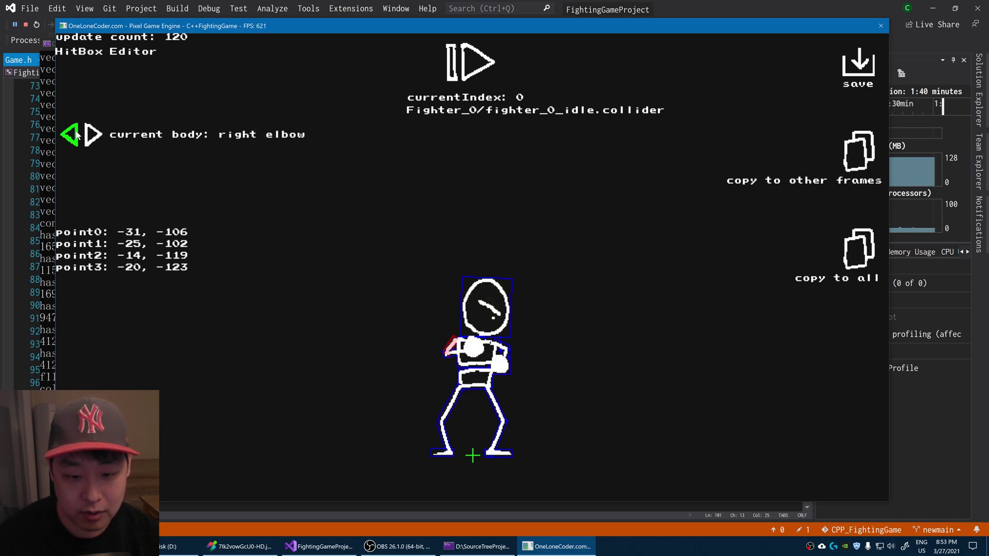
{"action": "double_click", "coordinate": [77, 134]}
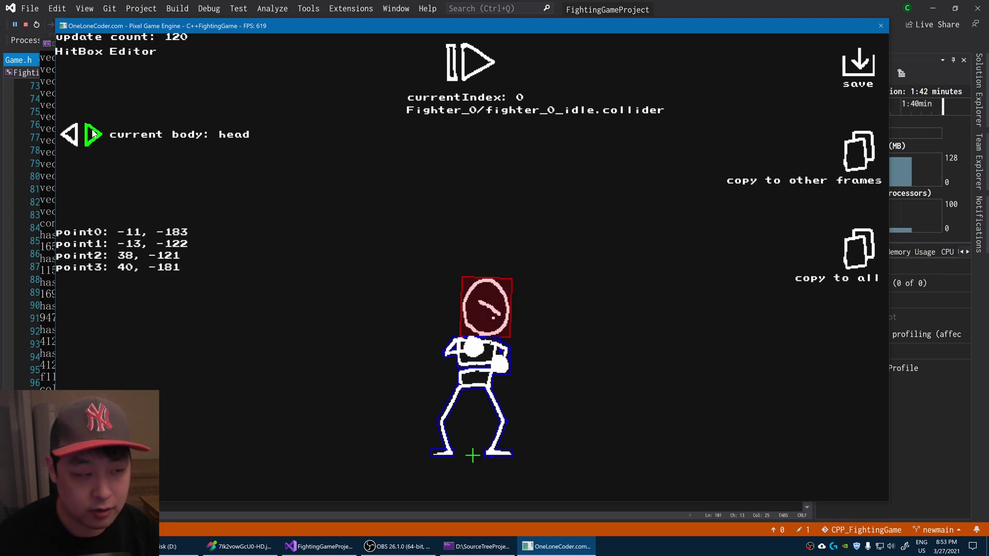
{"action": "left_click", "coordinate": [94, 135]}
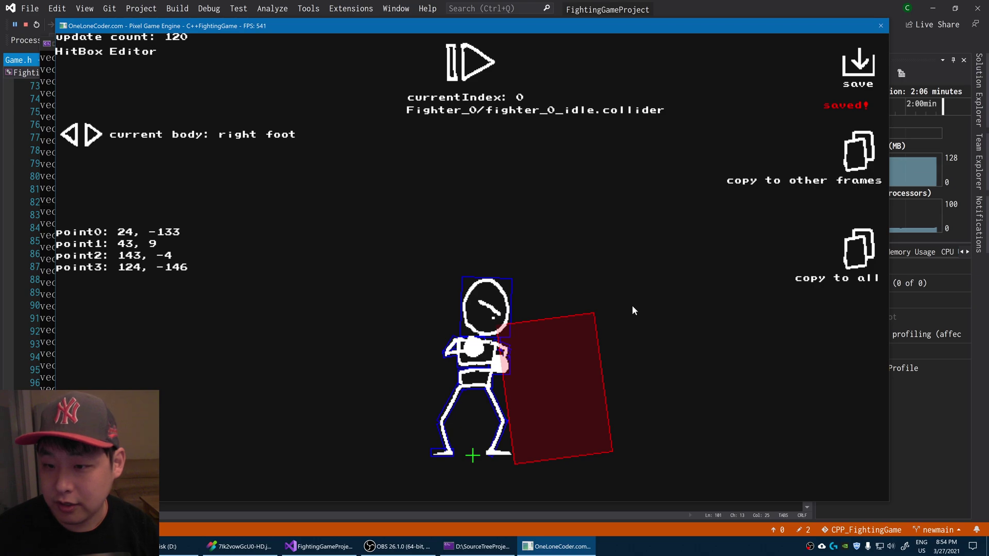
Step: Return to the fight with debug hitbox overlays shown, walking the left fighter left
{"action": "key", "text": "Tab"}
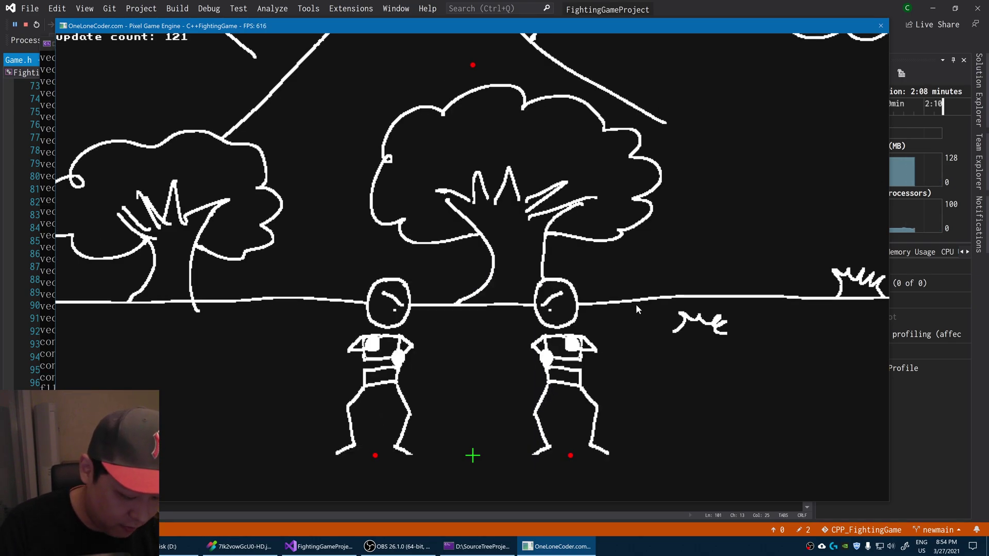
{"action": "key", "text": "F1"}
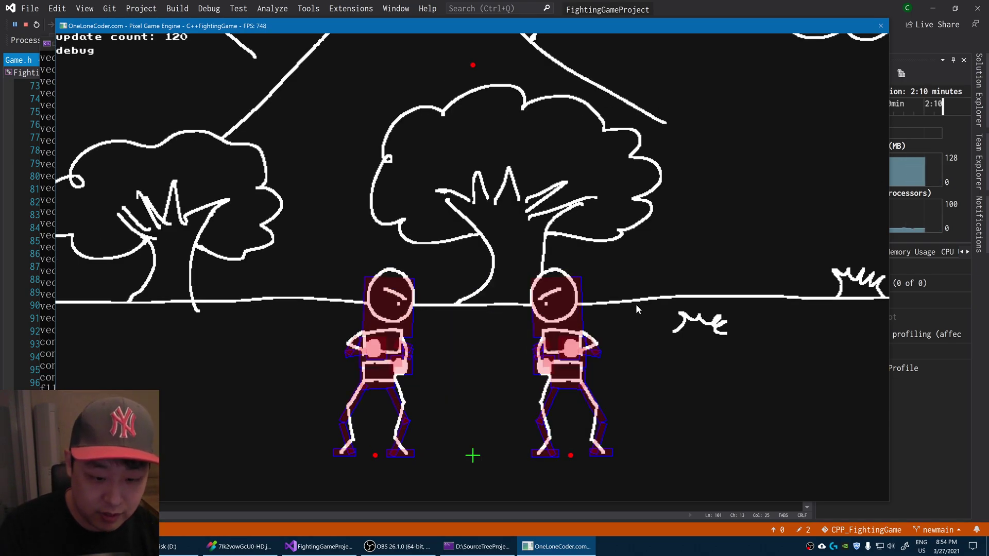
{"action": "key", "text": "a"}
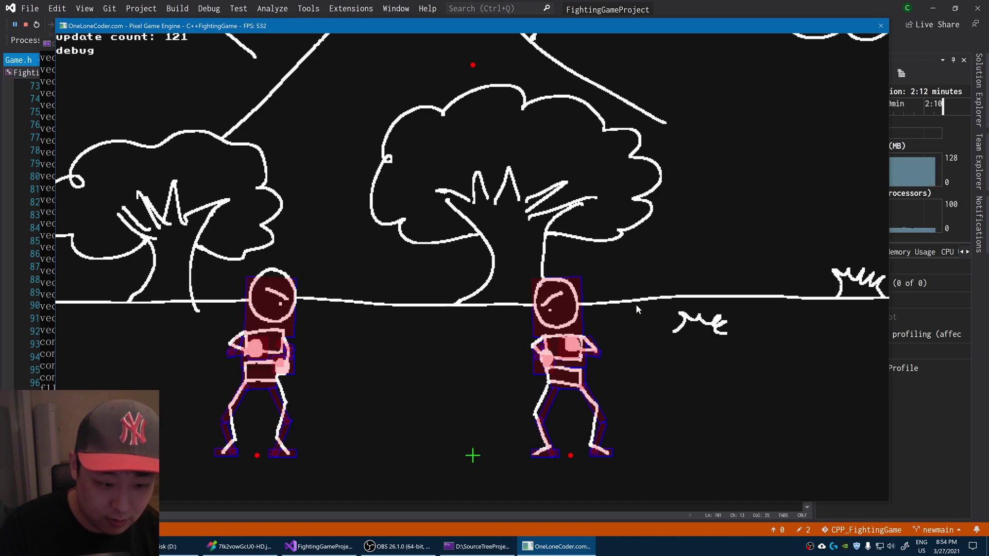
{"action": "key", "text": "a"}
{"action": "key", "text": "a"}
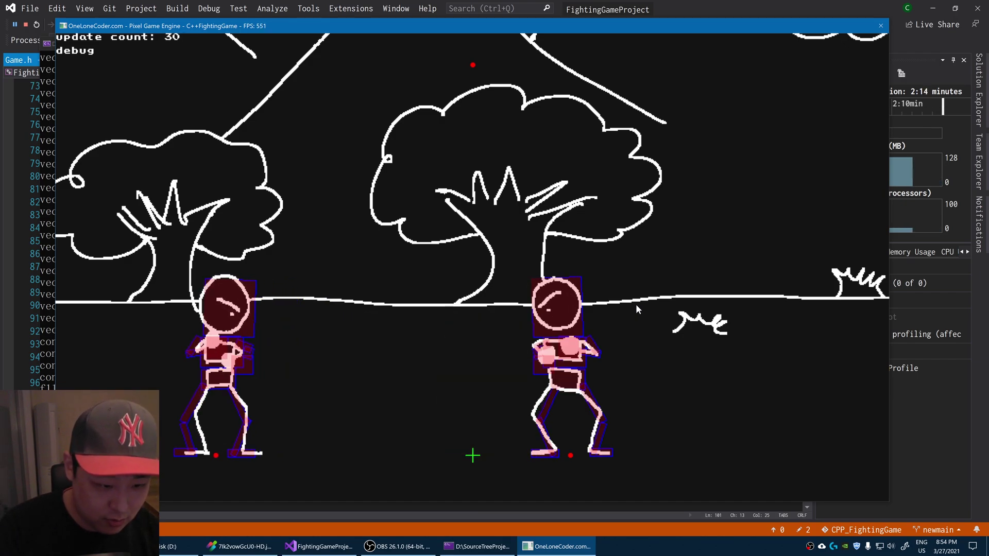
Step: Throw three attacks at the right fighter
{"action": "key", "text": "j"}
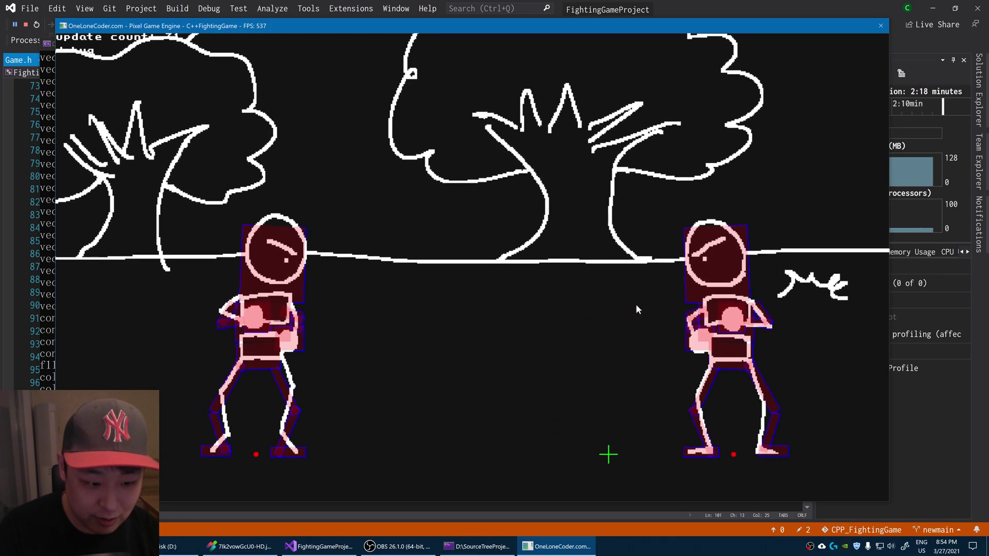
{"action": "key", "text": "j"}
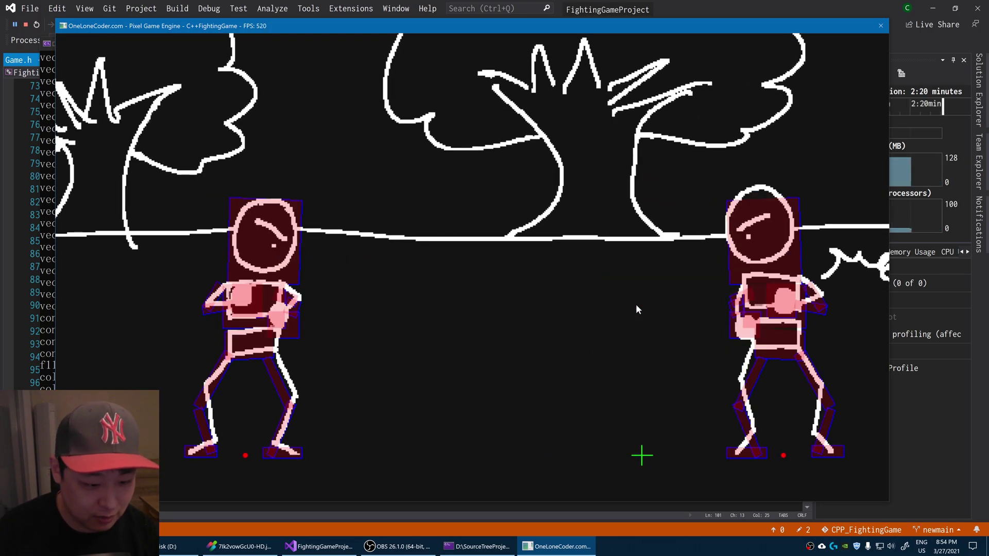
{"action": "key", "text": "j"}
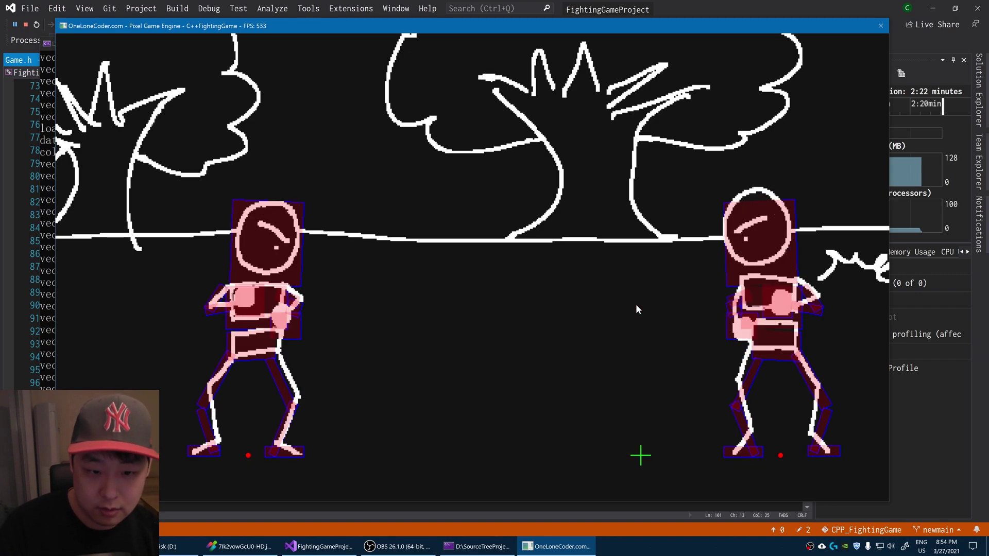
Step: Switch to the hitbox editor and load the fighter_0_jab.collider animation
{"action": "key", "text": "e"}
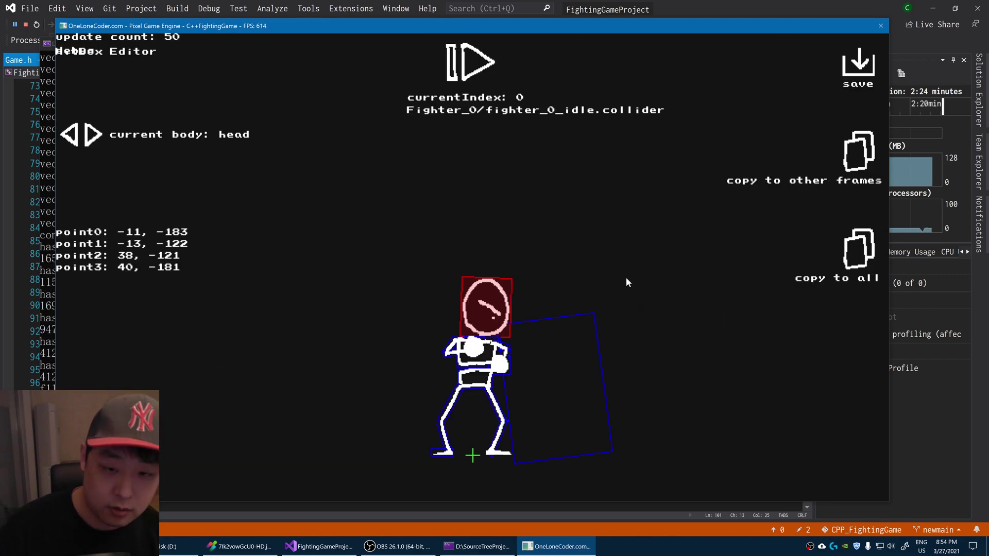
{"action": "key", "text": "j"}
{"action": "key", "text": "w"}
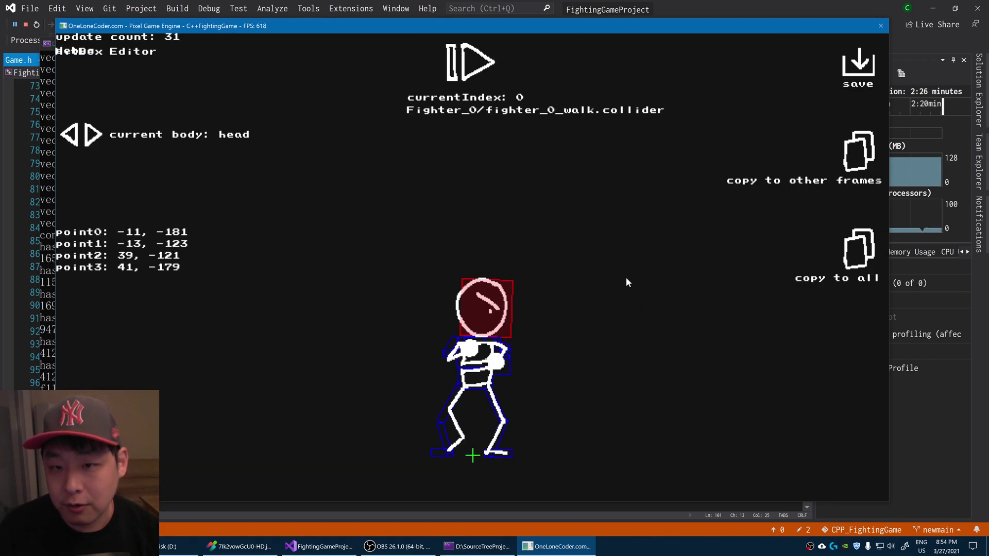
{"action": "key", "text": "j"}
Step: Step through the jab frames, then switch to the walkback animation's colliders
{"action": "left_click", "coordinate": [474, 70]}
{"action": "left_click", "coordinate": [473, 71]}
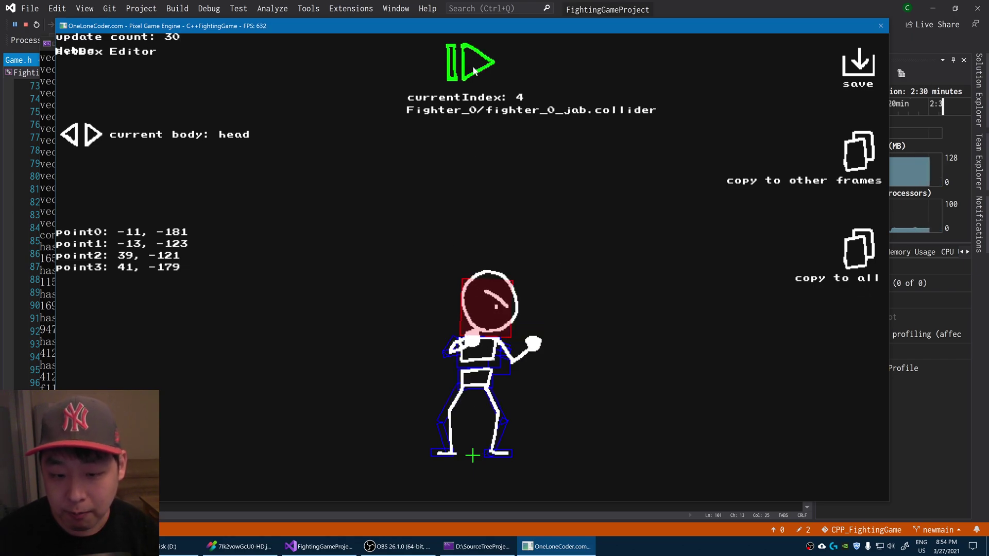
{"action": "left_click", "coordinate": [474, 69]}
{"action": "left_click", "coordinate": [474, 71]}
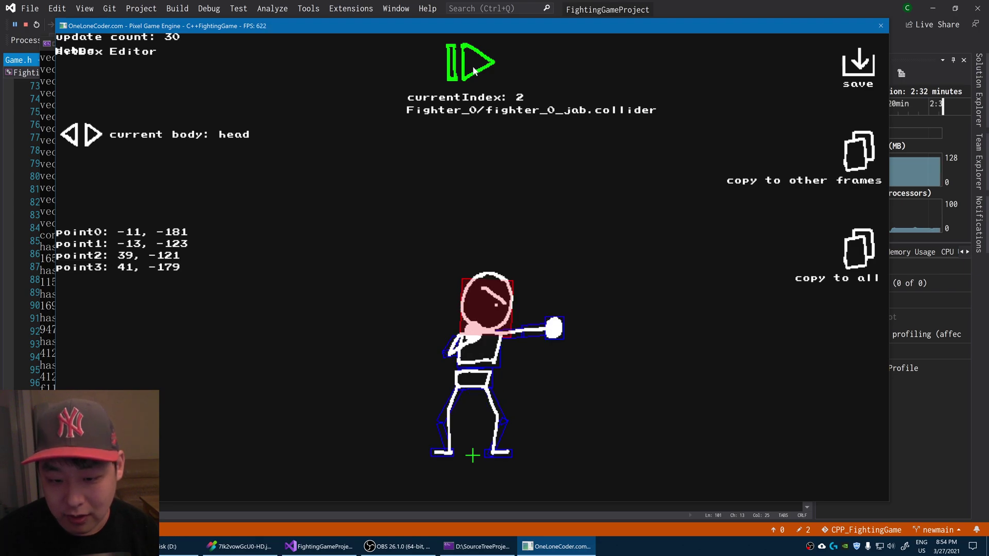
{"action": "left_click", "coordinate": [473, 70]}
{"action": "left_click", "coordinate": [473, 70]}
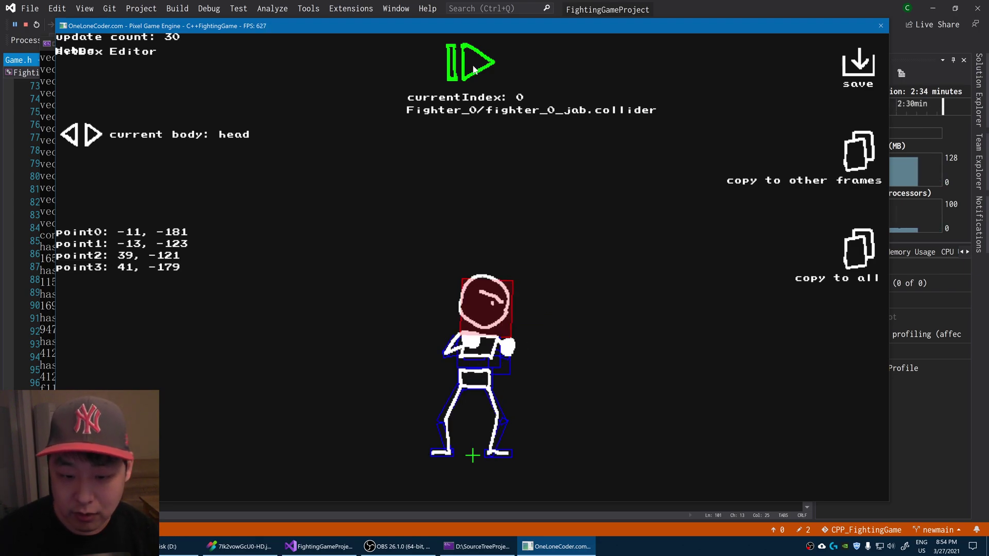
{"action": "left_click", "coordinate": [474, 70]}
{"action": "left_click", "coordinate": [474, 70]}
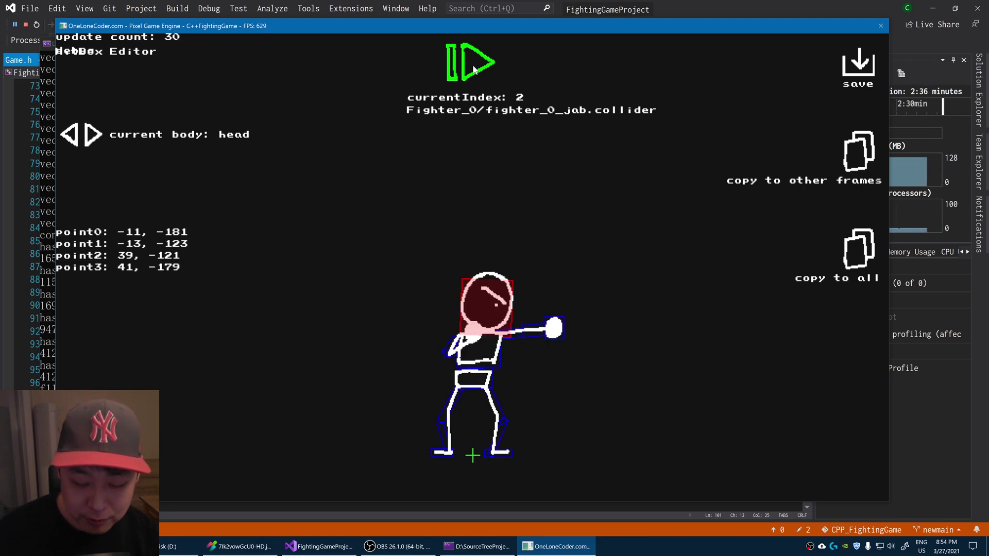
{"action": "left_click", "coordinate": [474, 70]}
{"action": "left_click", "coordinate": [474, 69]}
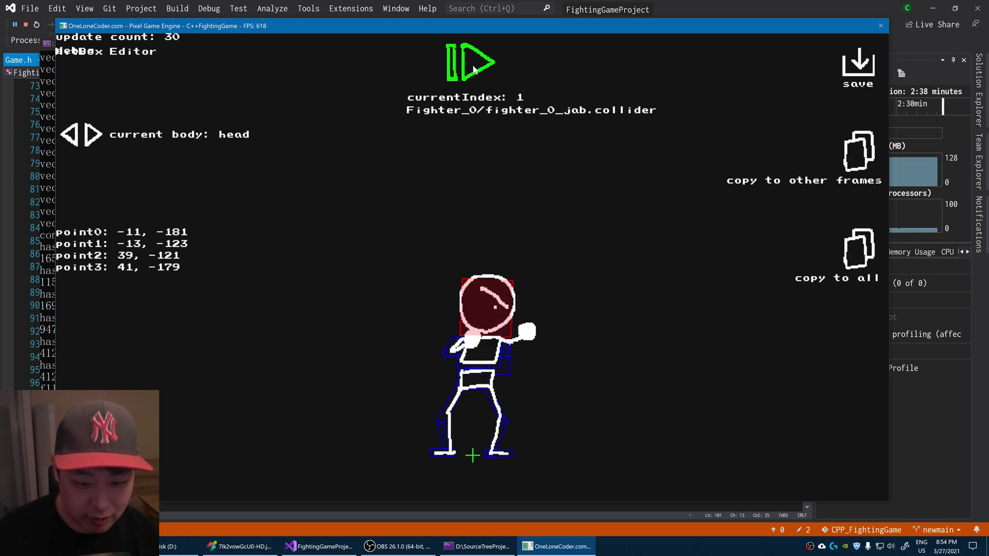
{"action": "left_click", "coordinate": [474, 70]}
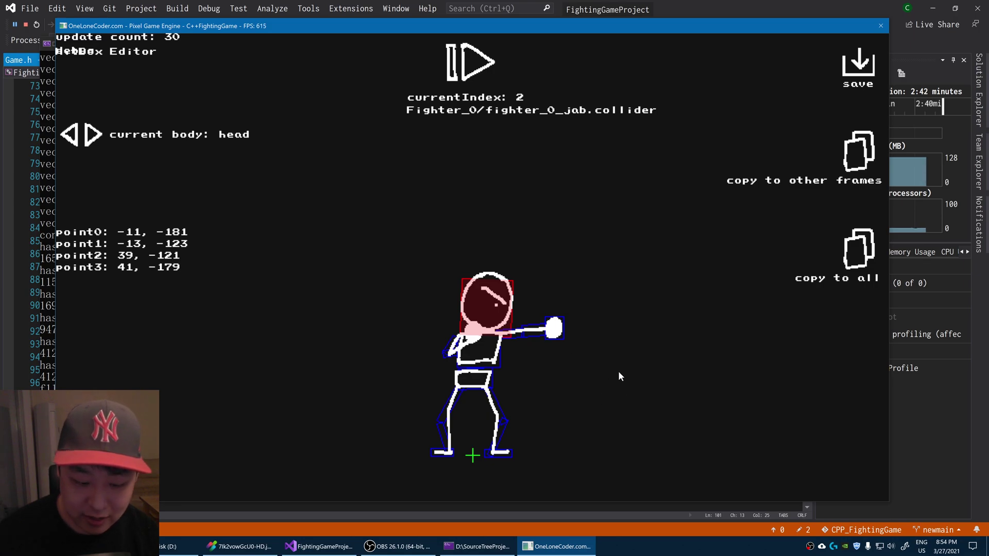
{"action": "scroll", "coordinate": [619, 380], "scroll_direction": "up", "scroll_amount": 3}
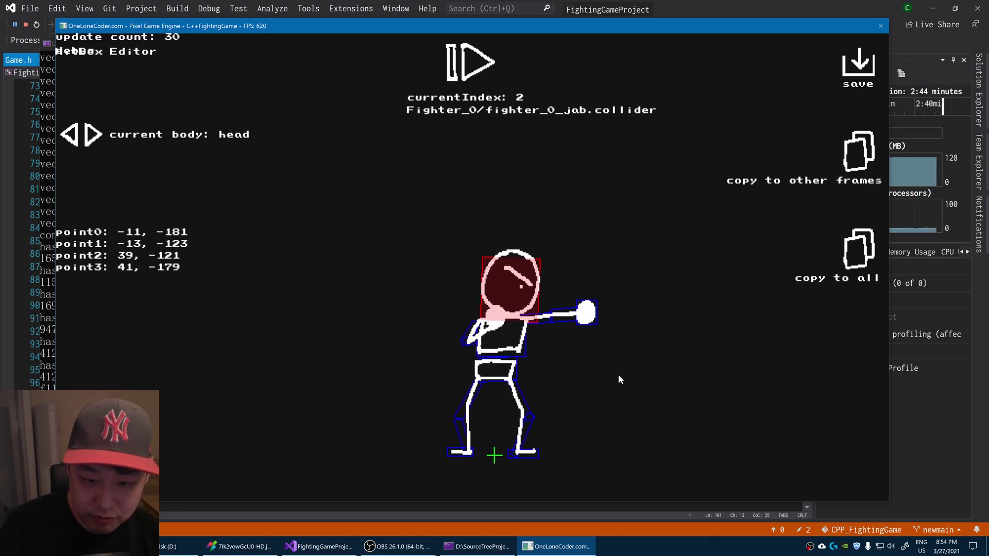
{"action": "scroll", "coordinate": [619, 379], "scroll_direction": "up", "scroll_amount": 2}
{"action": "scroll", "coordinate": [618, 379], "scroll_direction": "up", "scroll_amount": 2}
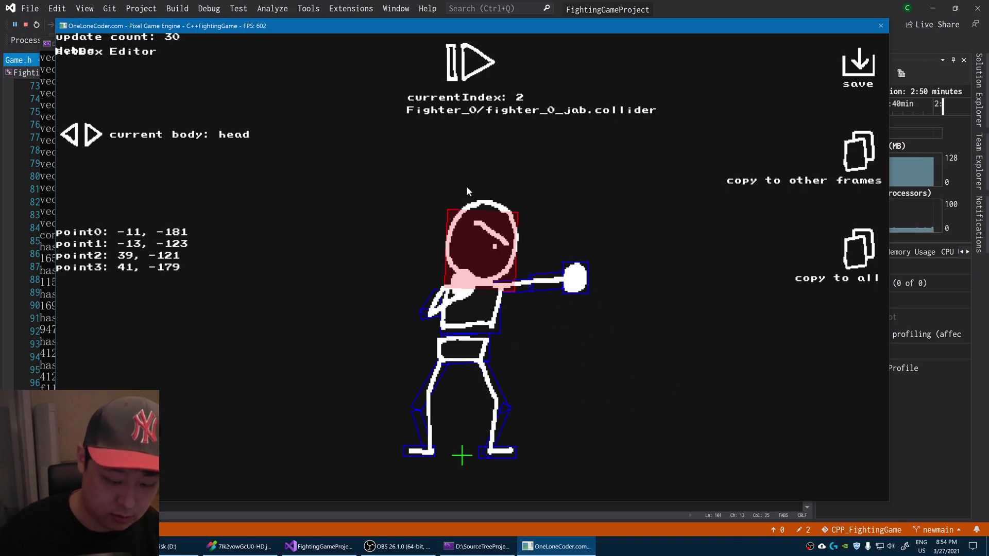
{"action": "key", "text": "Down"}
{"action": "key", "text": "Down"}
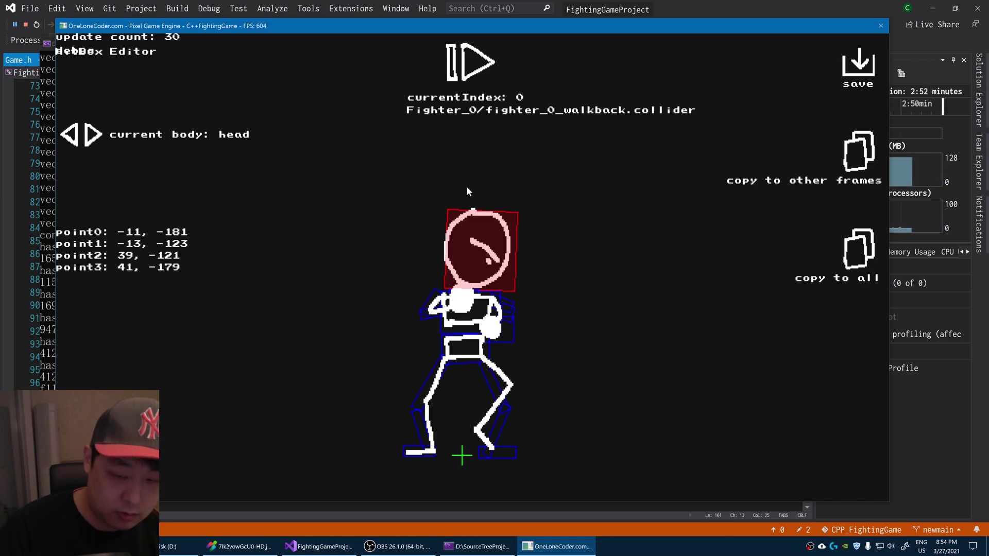
Step: Back in the fight, walk the left fighter left, throw three punches, then reopen the editor
{"action": "key", "text": "F1"}
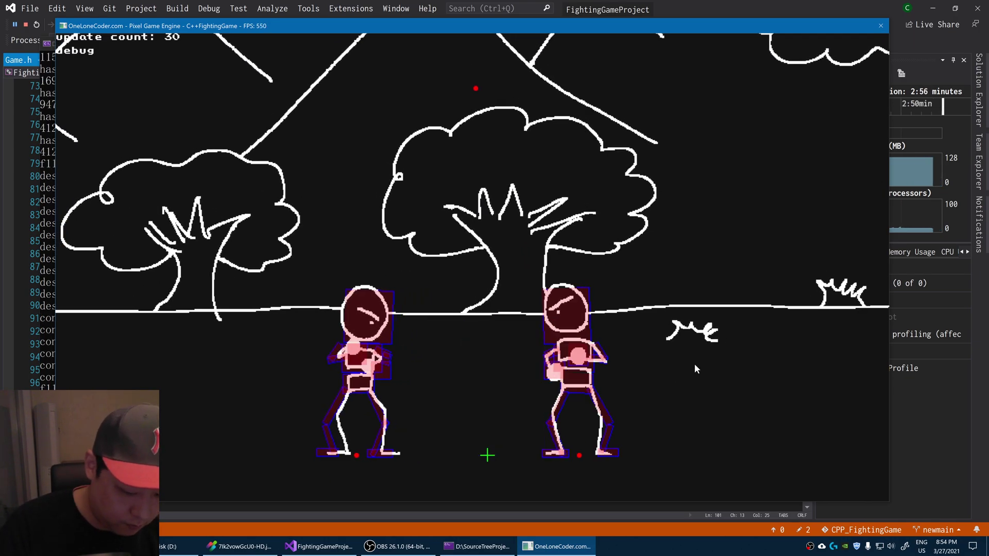
{"action": "key", "text": "Left"}
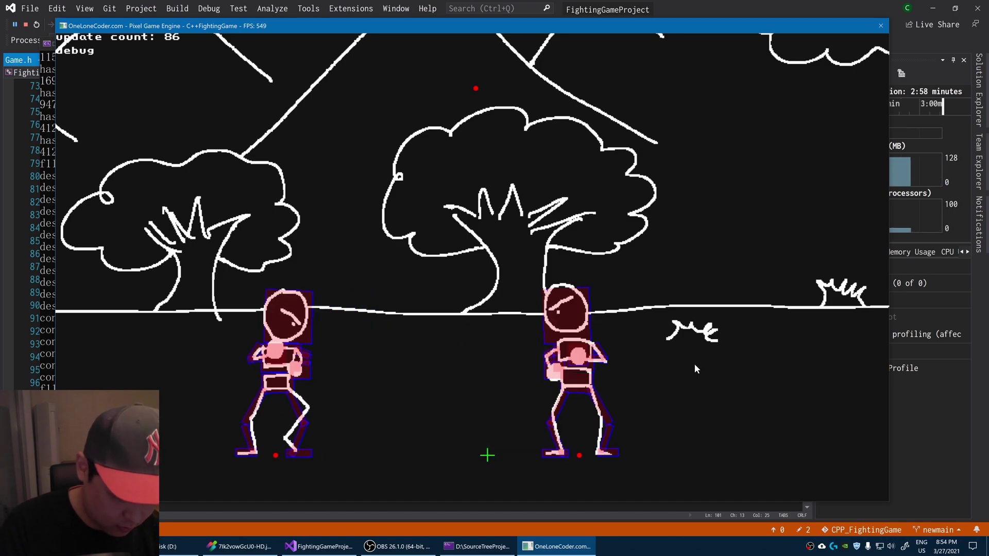
{"action": "key", "text": "z"}
{"action": "key", "text": "z"}
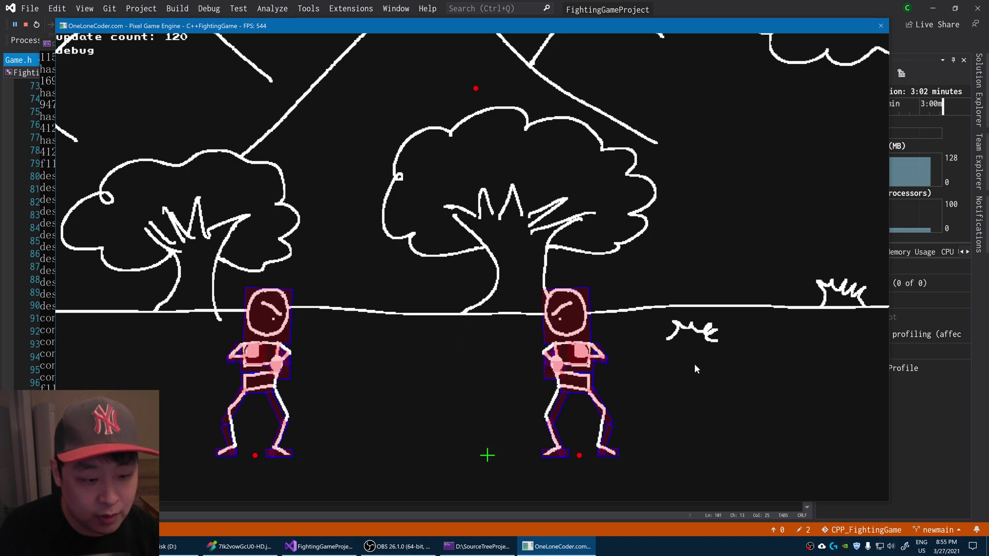
{"action": "key", "text": "z"}
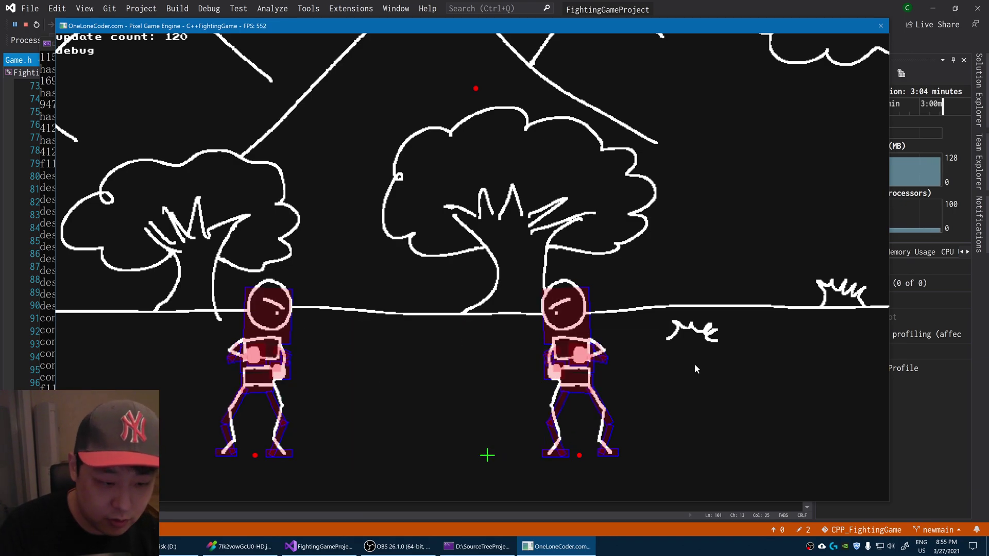
{"action": "key", "text": "z"}
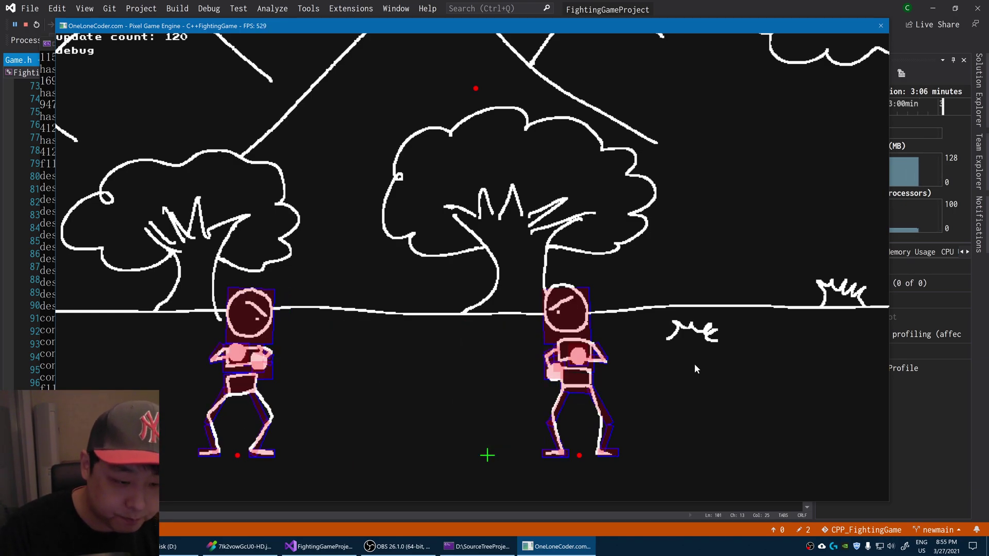
{"action": "key", "text": "F1"}
Step: Close the game window and debug console, then right-click the project in Solution Explorer
{"action": "left_click_drag", "start_coordinate": [210, 29], "coordinate": [302, 43]}
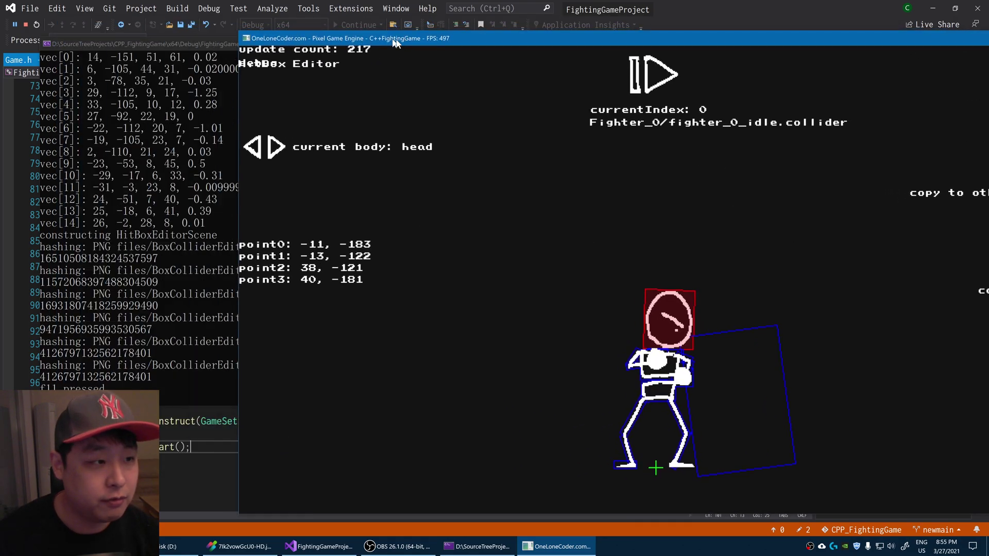
{"action": "left_click", "coordinate": [972, 41]}
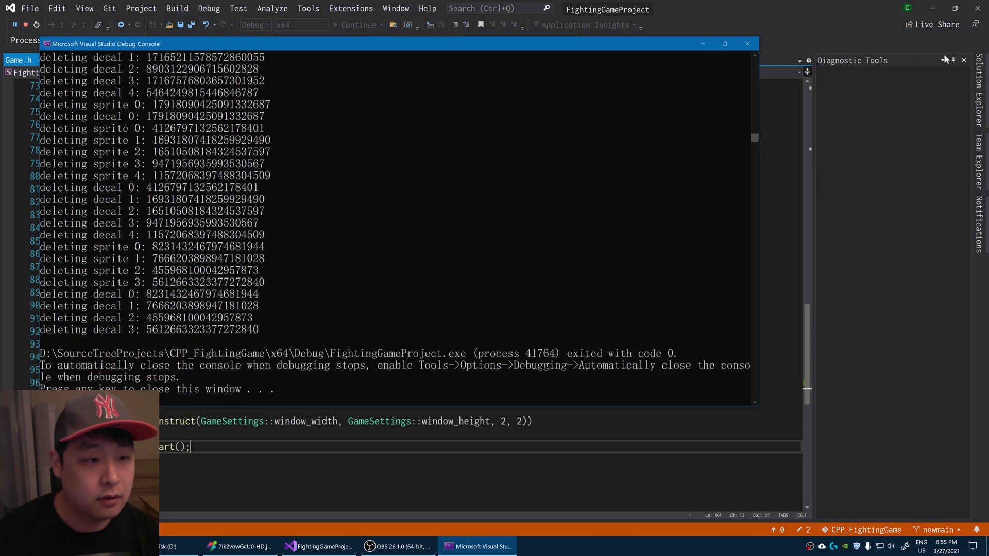
{"action": "left_click", "coordinate": [751, 46]}
{"action": "scroll", "coordinate": [101, 190], "scroll_direction": "up", "scroll_amount": 3}
{"action": "scroll", "coordinate": [102, 190], "scroll_direction": "up", "scroll_amount": 5}
{"action": "scroll", "coordinate": [104, 193], "scroll_direction": "up", "scroll_amount": 5}
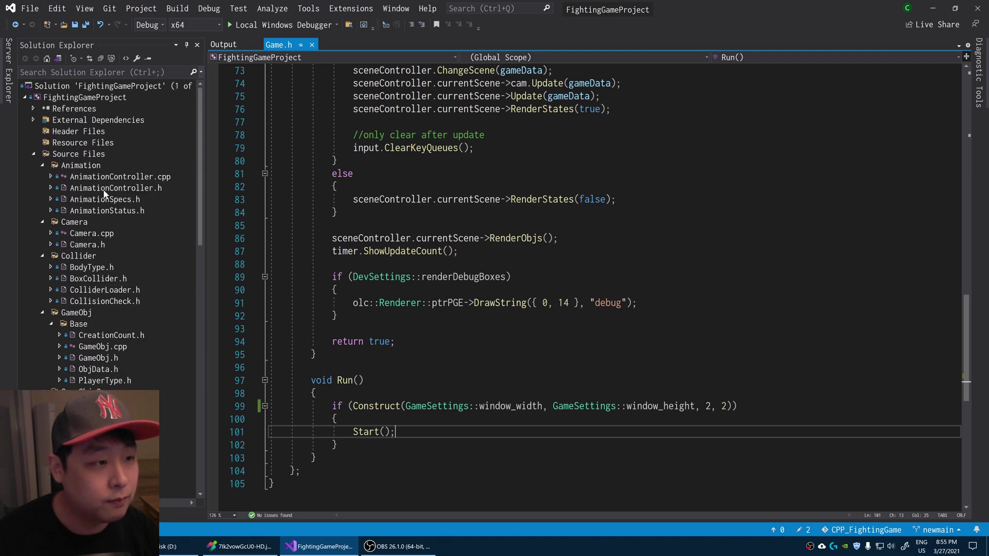
{"action": "right_click", "coordinate": [91, 98]}
Step: Browse to the project's BoxColliderData > Fighter_0 folder
{"action": "left_click", "coordinate": [77, 429]}
{"action": "double_click", "coordinate": [215, 126]}
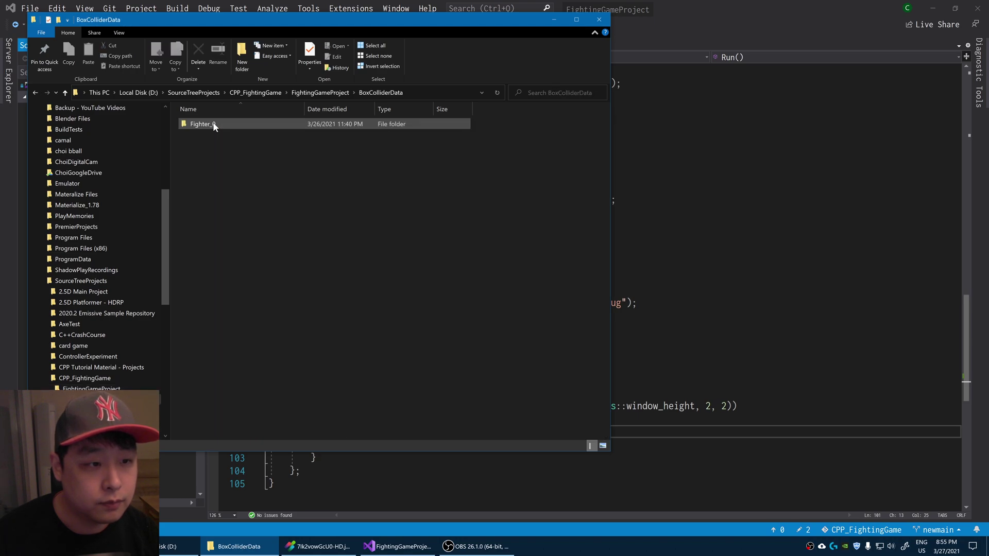
{"action": "double_click", "coordinate": [206, 126]}
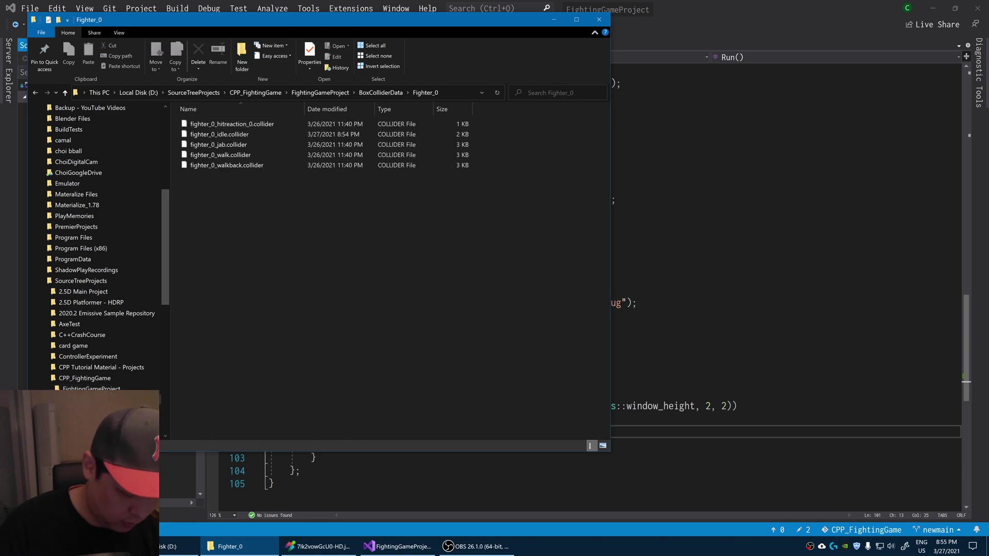
Step: Load fighter_0_jab.collider into Notepad, scan its values, then return to Visual Studio
{"action": "key", "text": "super"}
{"action": "type", "text": "notepad"}
{"action": "key", "text": "Return"}
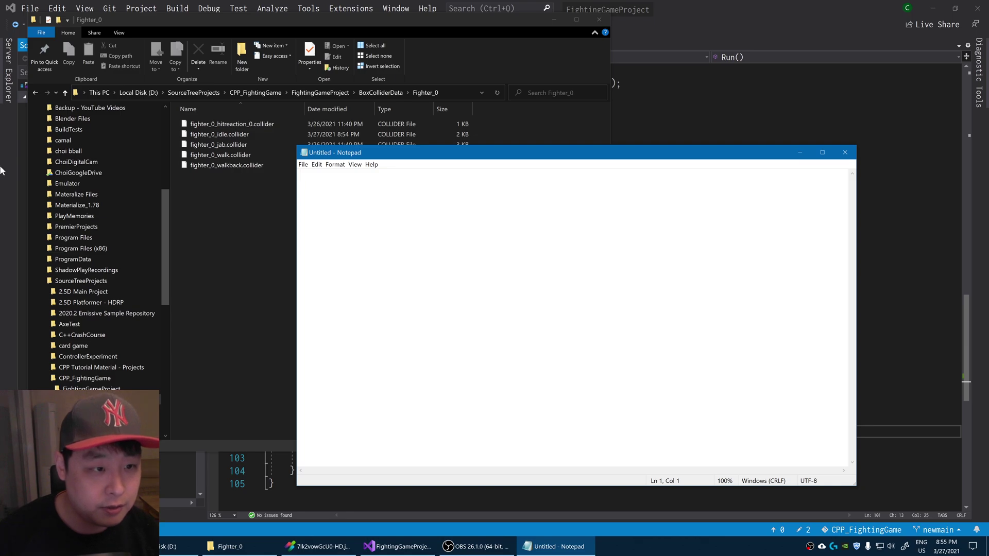
{"action": "left_click_drag", "start_coordinate": [443, 151], "coordinate": [531, 184]}
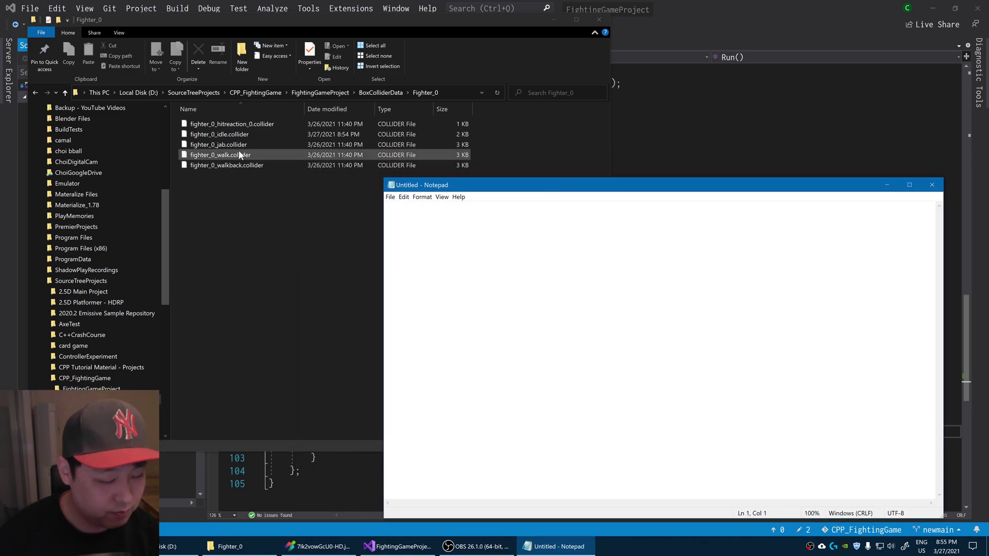
{"action": "left_click_drag", "start_coordinate": [223, 147], "coordinate": [520, 300]}
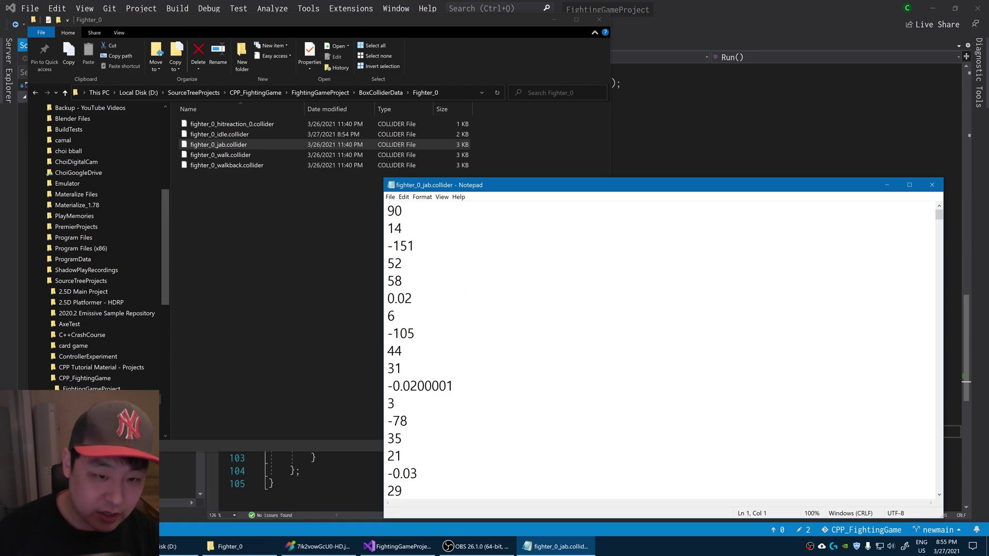
{"action": "key", "text": "shift+Down"}
{"action": "key", "text": "shift+Down"}
{"action": "key", "text": "shift+Down"}
{"action": "key", "text": "Down"}
{"action": "key", "text": "Down"}
{"action": "key", "text": "Down"}
{"action": "key", "text": "End"}
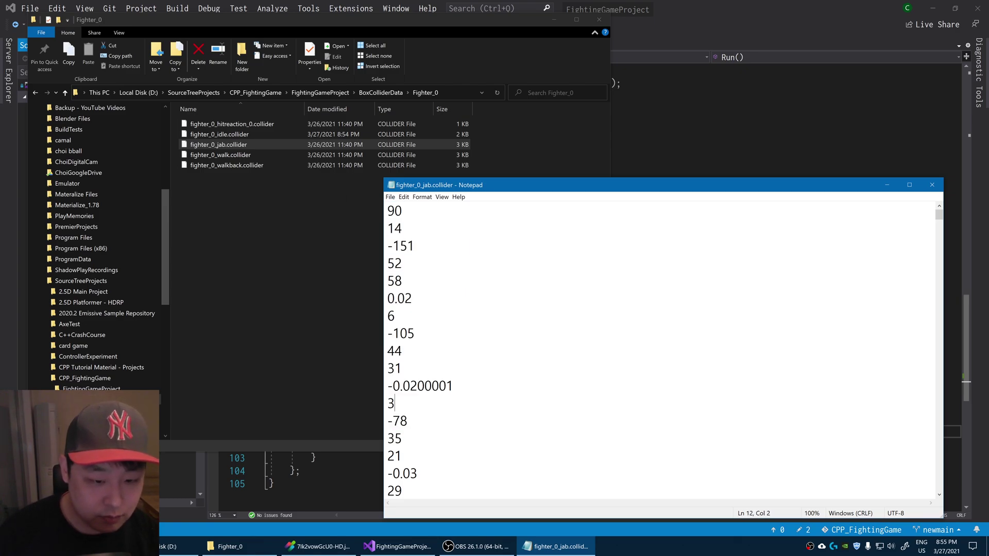
{"action": "scroll", "coordinate": [663, 348], "scroll_direction": "down", "scroll_amount": 3}
{"action": "scroll", "coordinate": [663, 348], "scroll_direction": "up", "scroll_amount": 3}
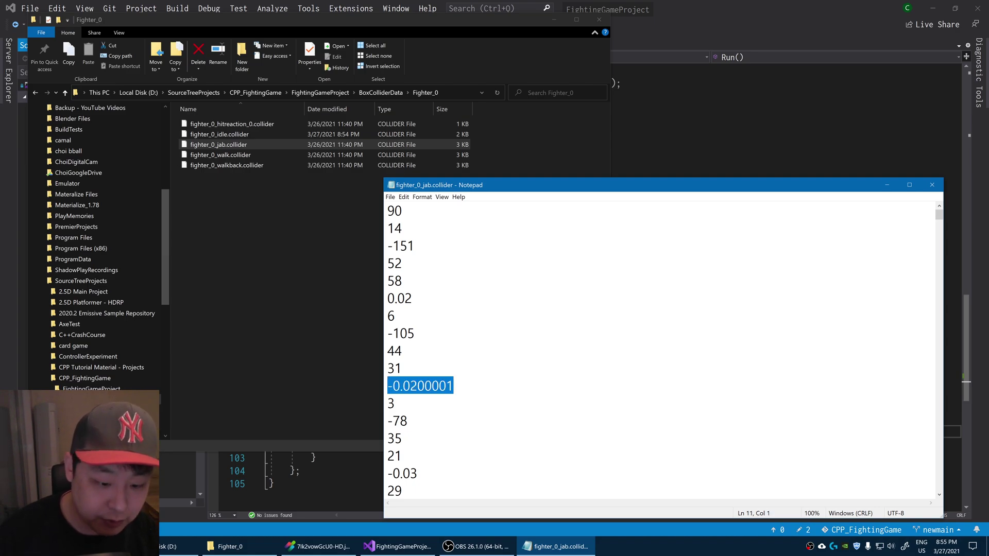
{"action": "left_click", "coordinate": [398, 546]}
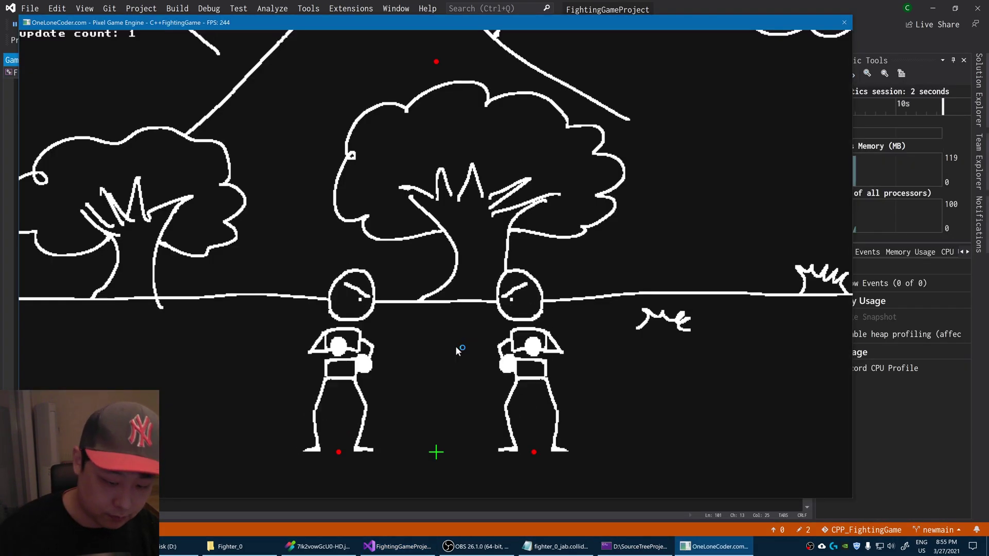
Step: Switch the running game to the HitBox Editor with the E key
{"action": "key", "text": "e"}
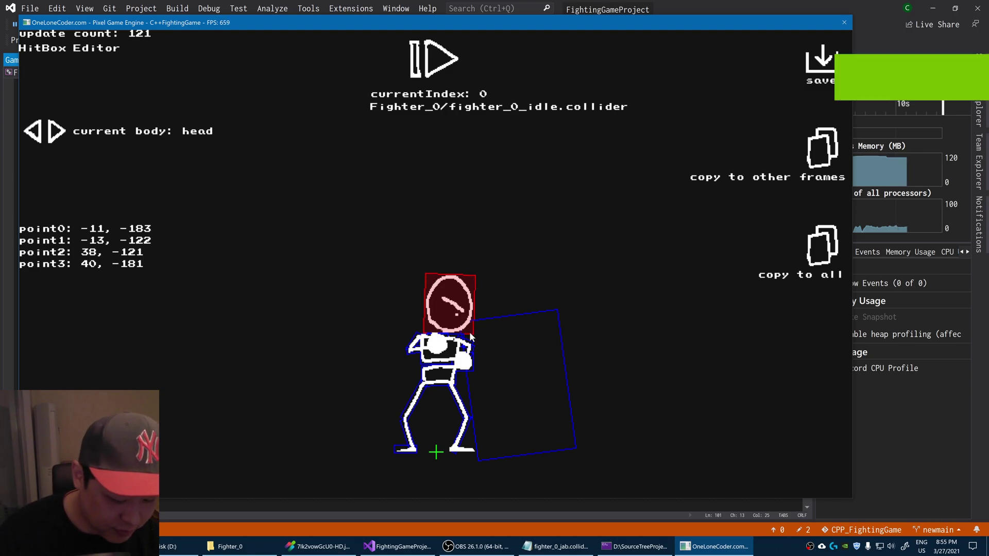
Step: Drag the idle head hitbox to the fighter's upper left, shift it left and rotate it
{"action": "left_click_drag", "start_coordinate": [435, 282], "coordinate": [470, 337]}
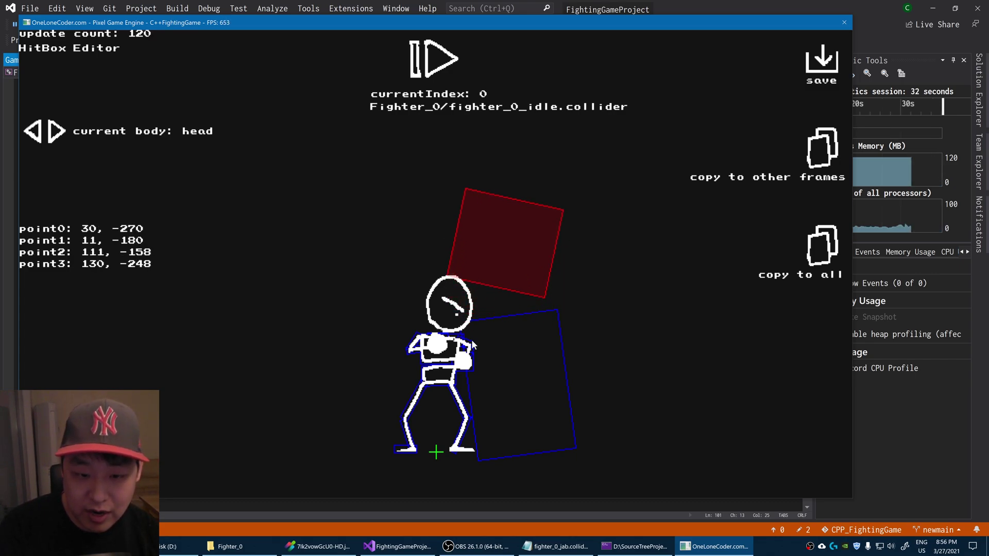
{"action": "key", "text": "Left"}
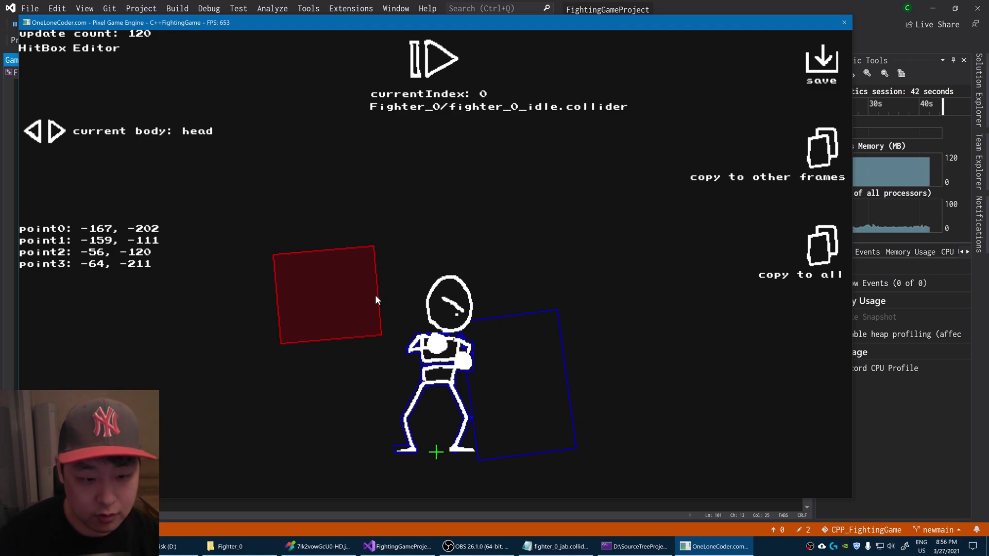
{"action": "key", "text": "r"}
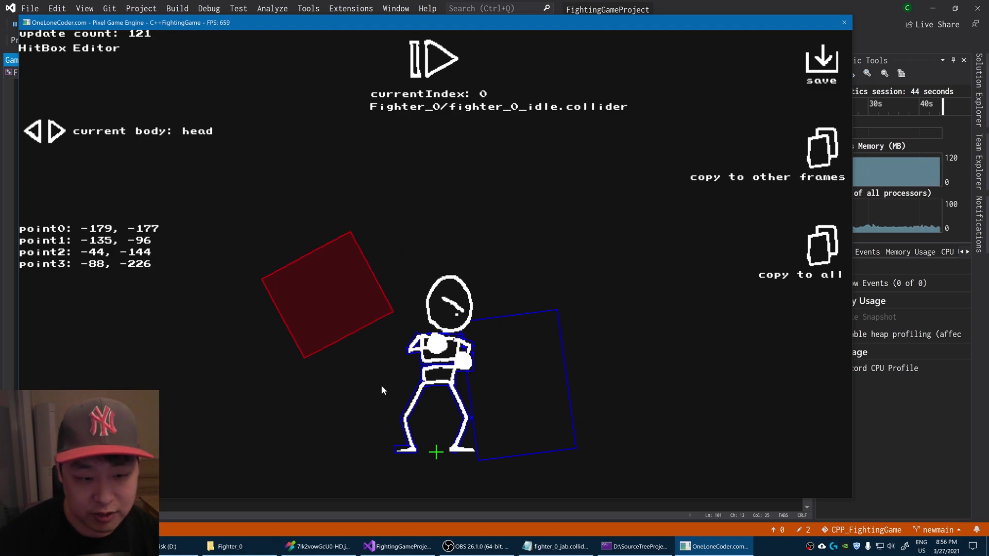
{"action": "key", "text": "r"}
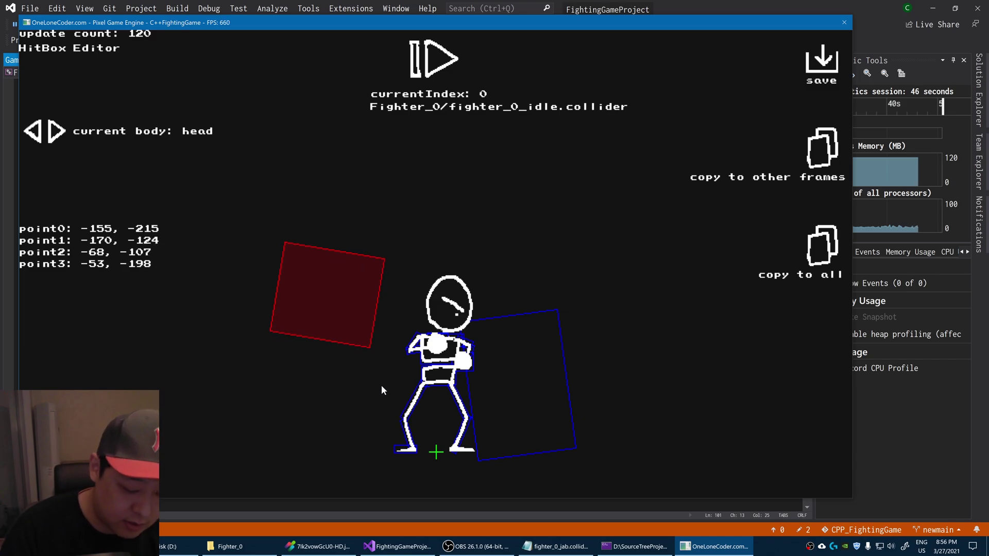
Step: Leave the editor for the fight scene, turn on F1 debug hitboxes, and jab four times
{"action": "key", "text": "Tab"}
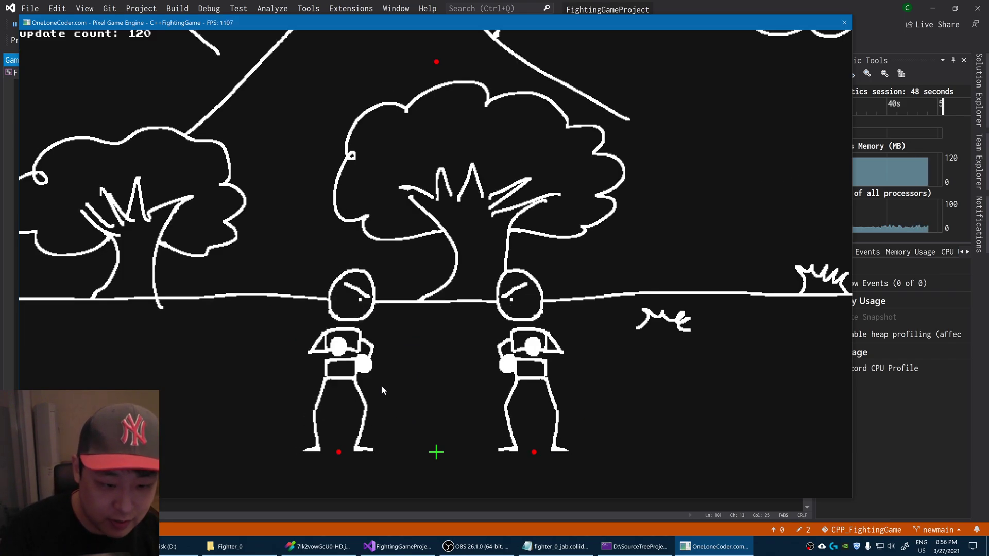
{"action": "key", "text": "F1"}
{"action": "key", "text": "j"}
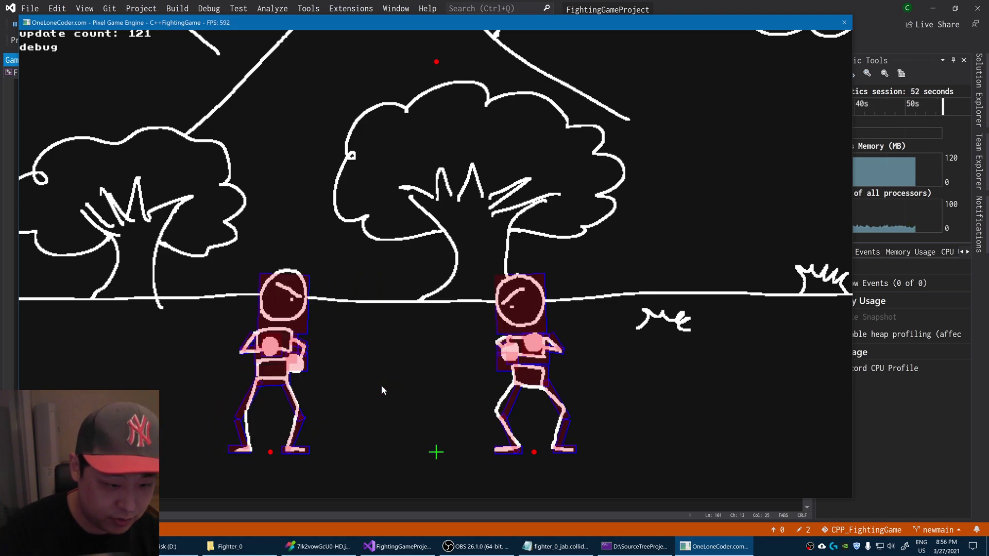
{"action": "key", "text": "j"}
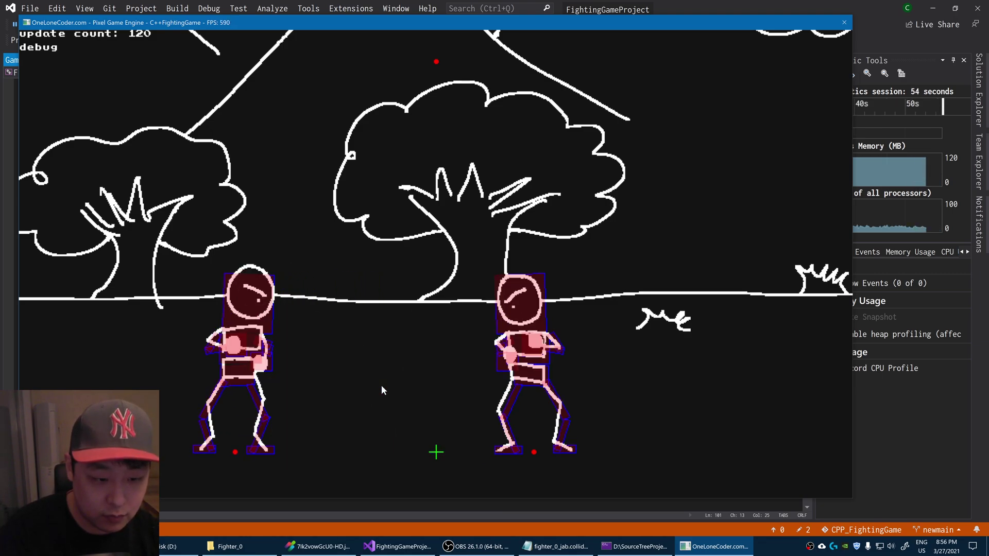
{"action": "key", "text": "j"}
{"action": "key", "text": "j"}
{"action": "key", "text": "j"}
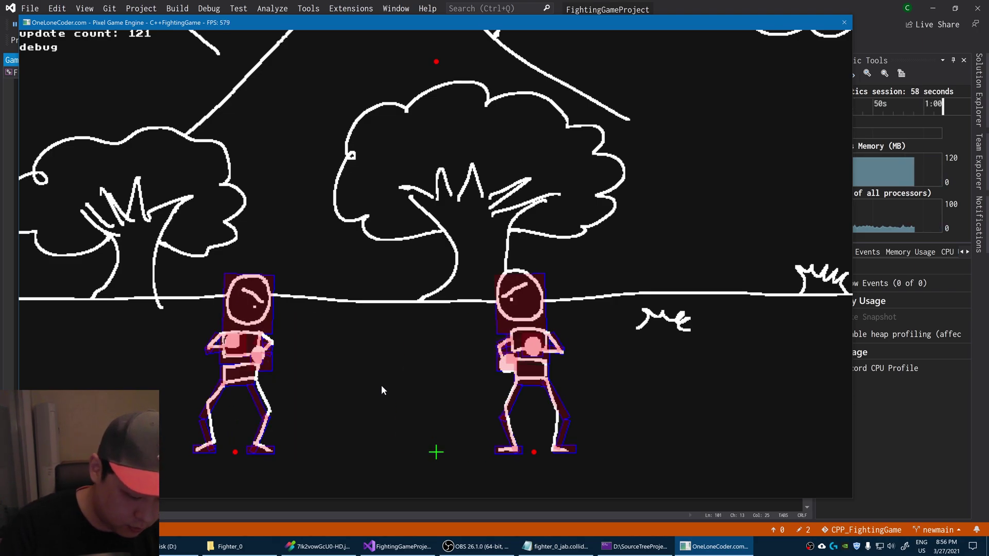
{"action": "key", "text": "j"}
{"action": "key", "text": "j"}
{"action": "key", "text": "j"}
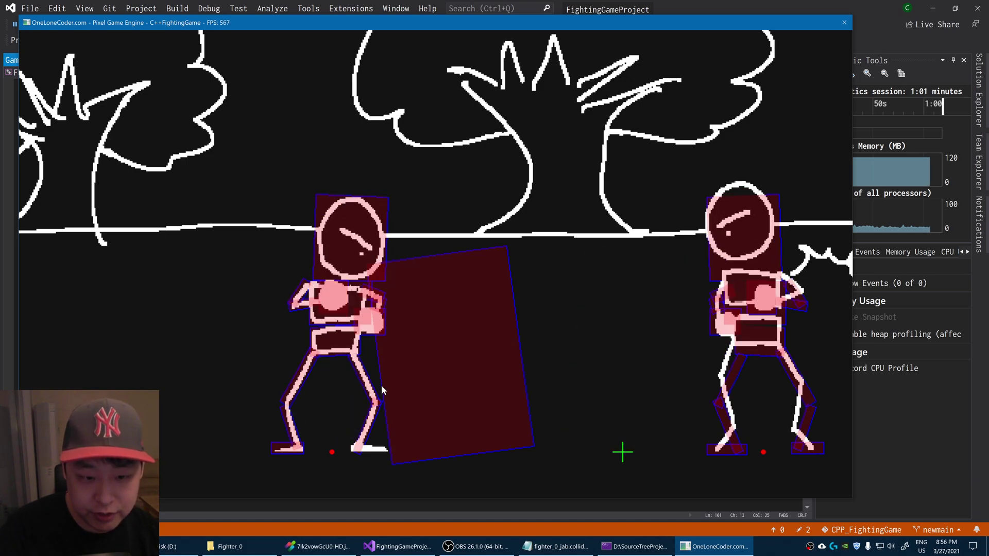
{"action": "key", "text": "j"}
Step: Throw three jabs with the left fighter and one attack with the right fighter
{"action": "key", "text": "j"}
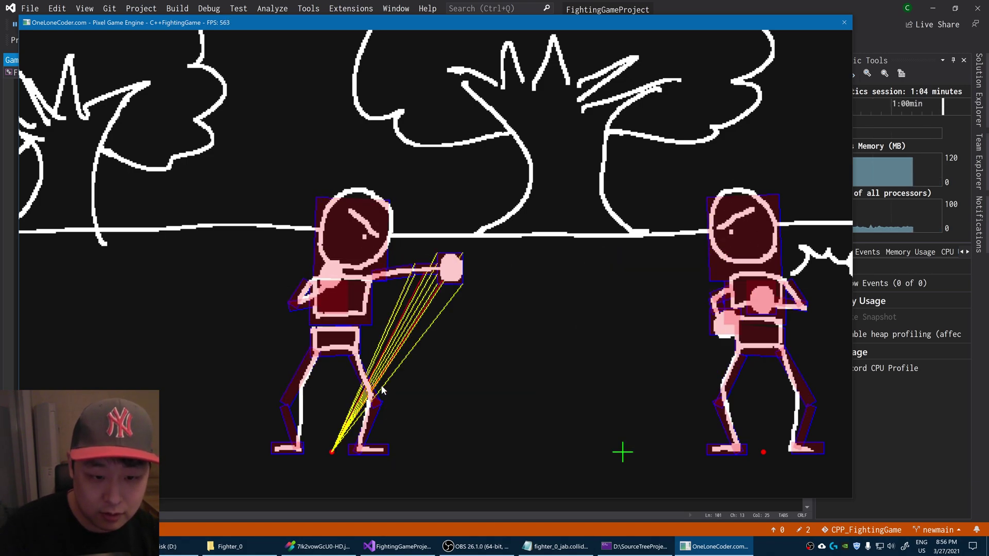
{"action": "key", "text": "j"}
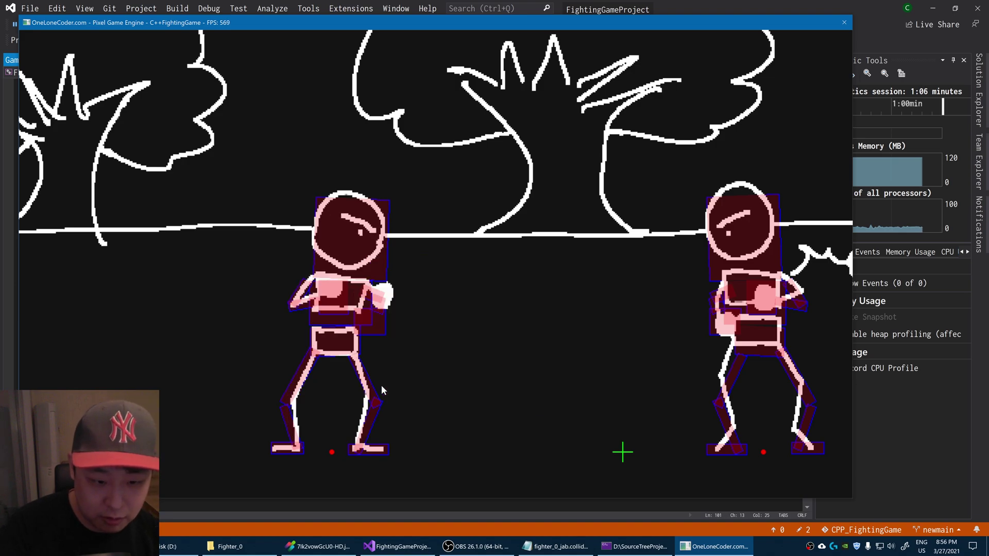
{"action": "key", "text": "j"}
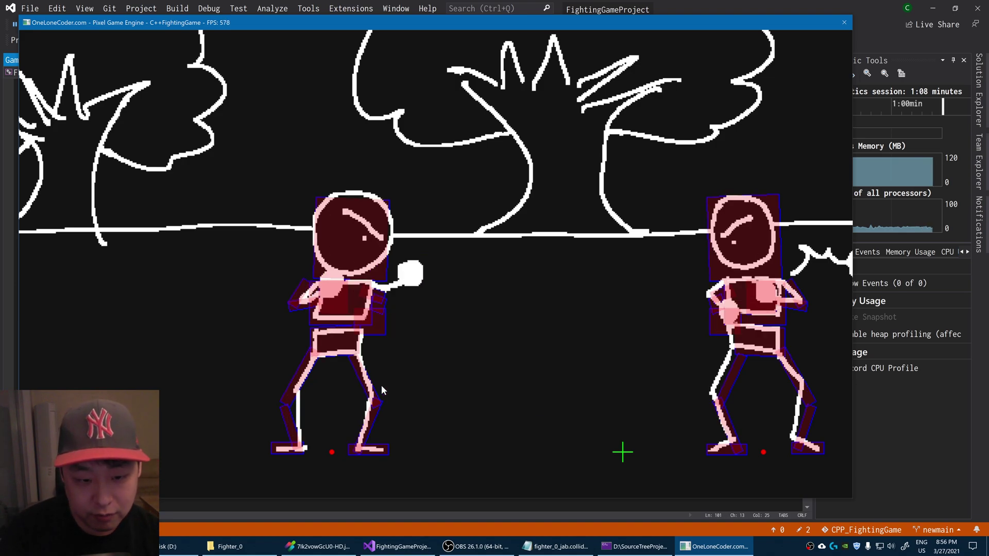
{"action": "key", "text": "j"}
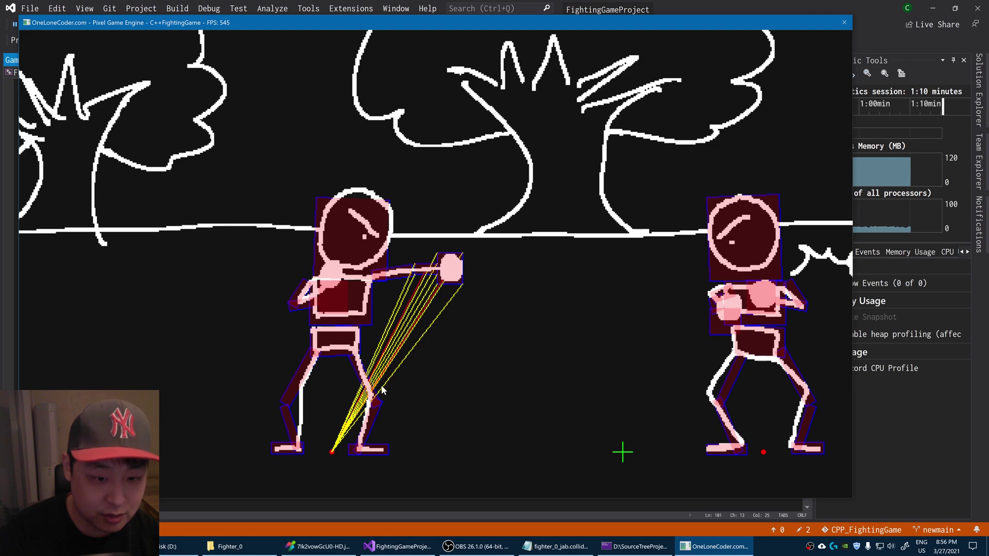
{"action": "key", "text": "l"}
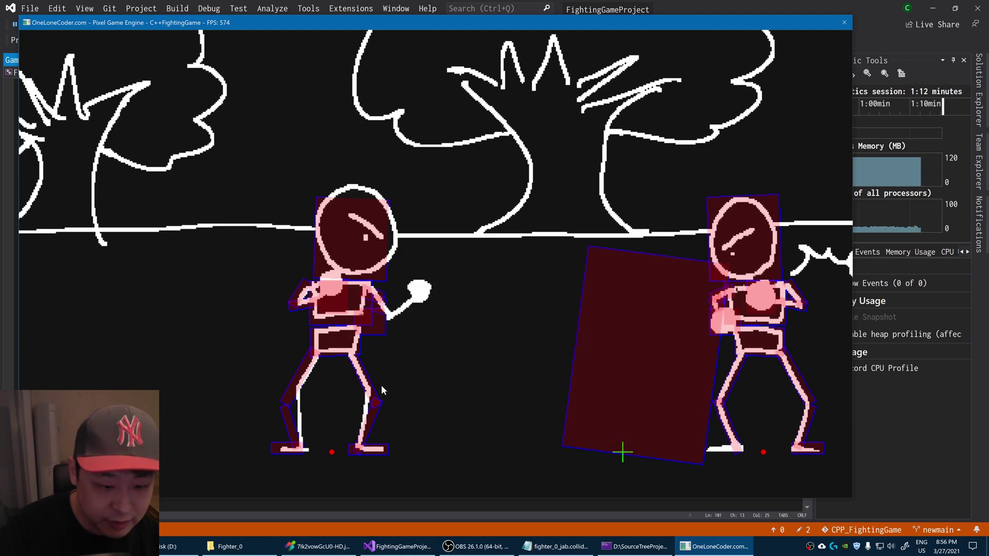
Step: Have both fighters trade attacks repeatedly using the S and L keys
{"action": "key", "text": "s"}
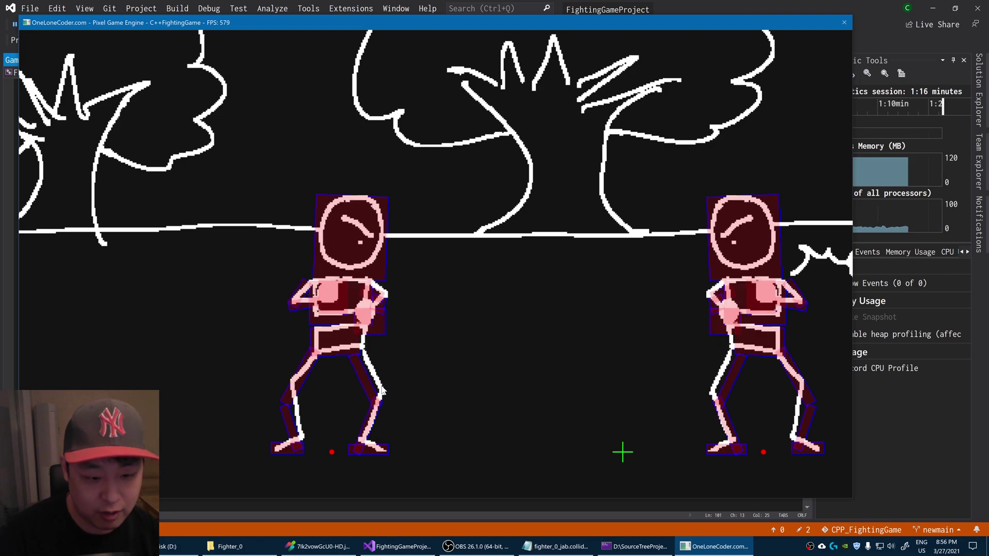
{"action": "key", "text": "s"}
{"action": "key", "text": "l"}
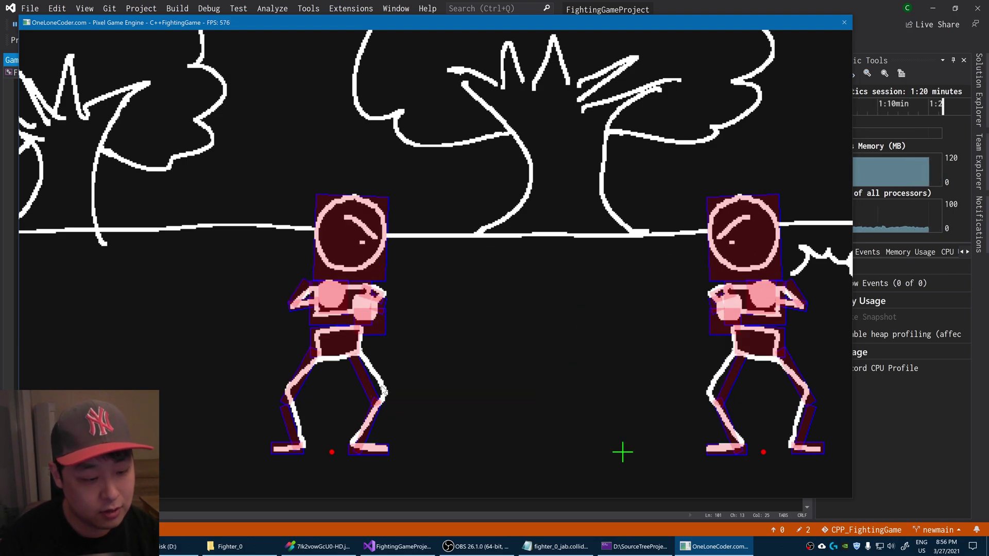
{"action": "key", "text": "l"}
{"action": "key", "text": "s"}
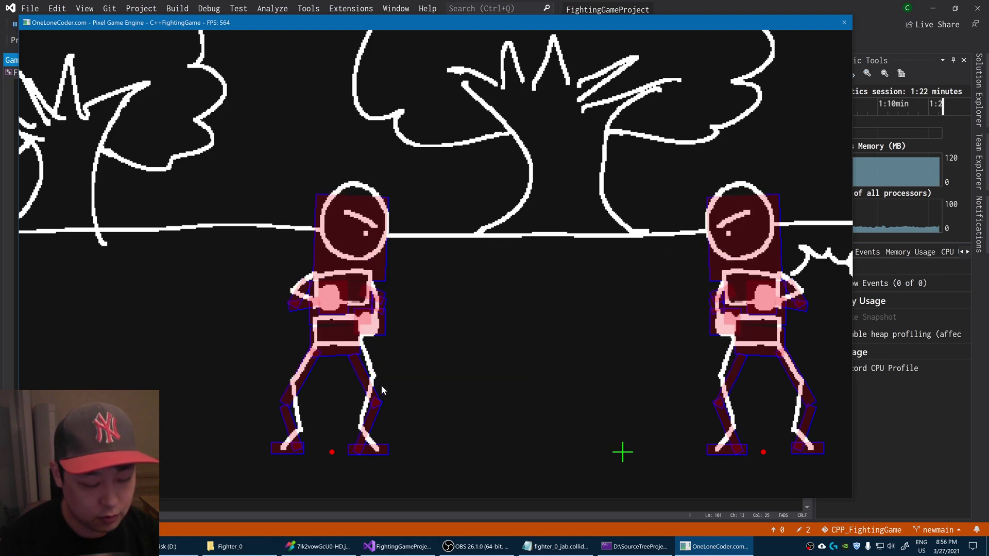
{"action": "key", "text": "s"}
{"action": "key", "text": "l"}
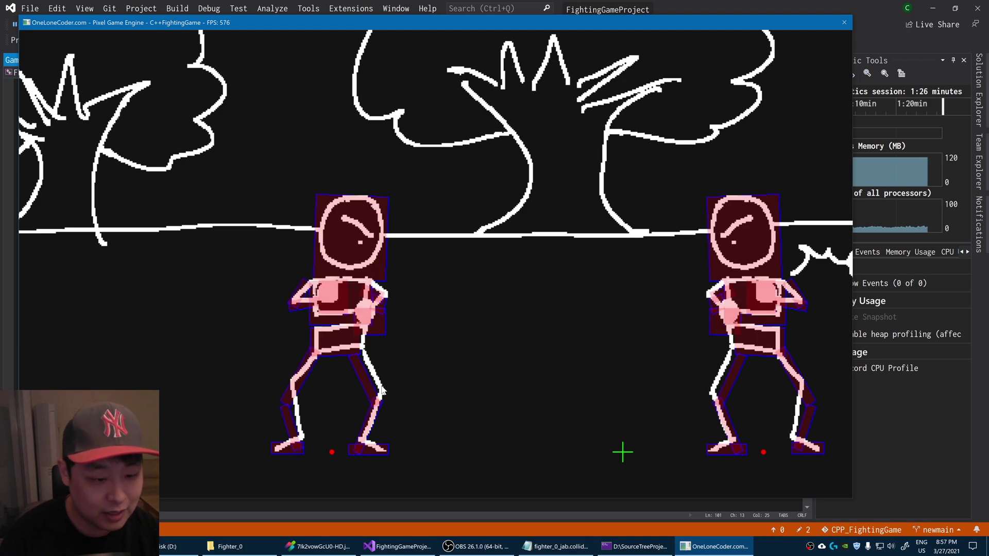
{"action": "key", "text": "l"}
{"action": "key", "text": "s"}
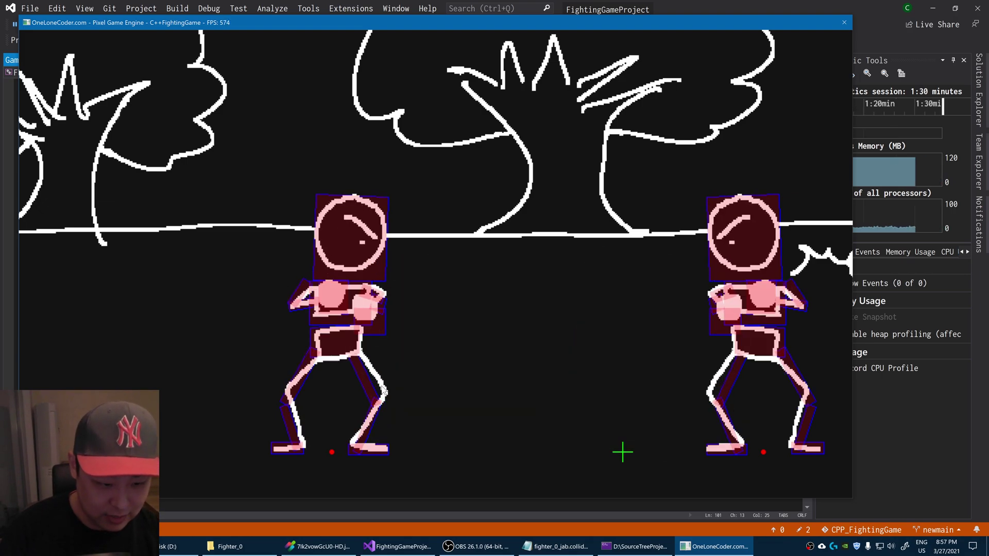
Step: Walk the left fighter forward with D while throwing punches toward the opponent
{"action": "key", "text": "s"}
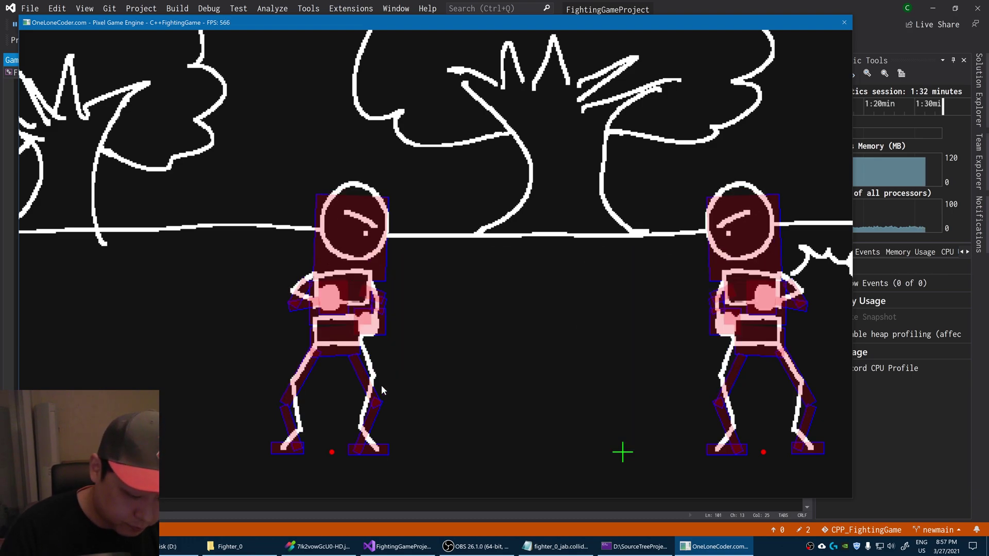
{"action": "key", "text": "d"}
{"action": "key", "text": "s"}
{"action": "key", "text": "s"}
{"action": "key", "text": "s"}
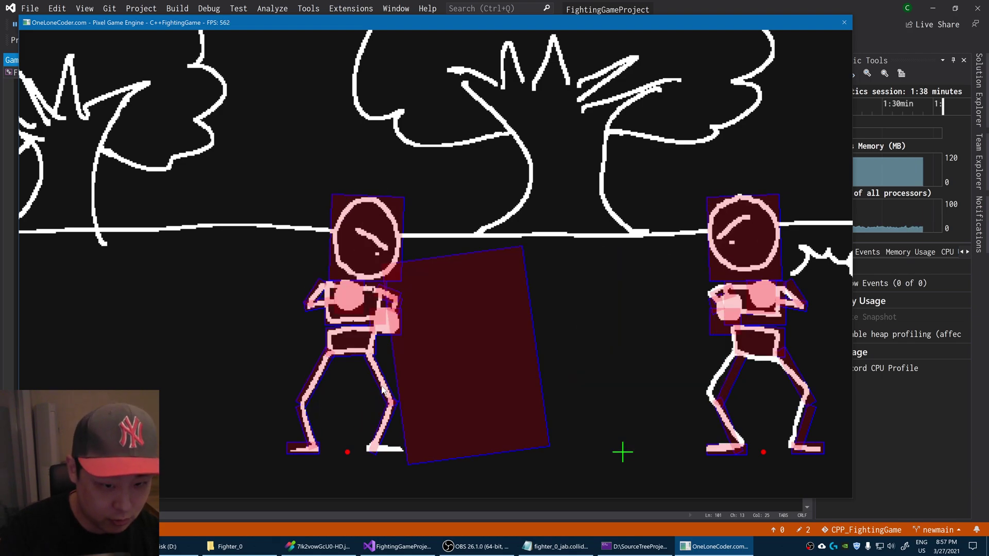
{"action": "key", "text": "s"}
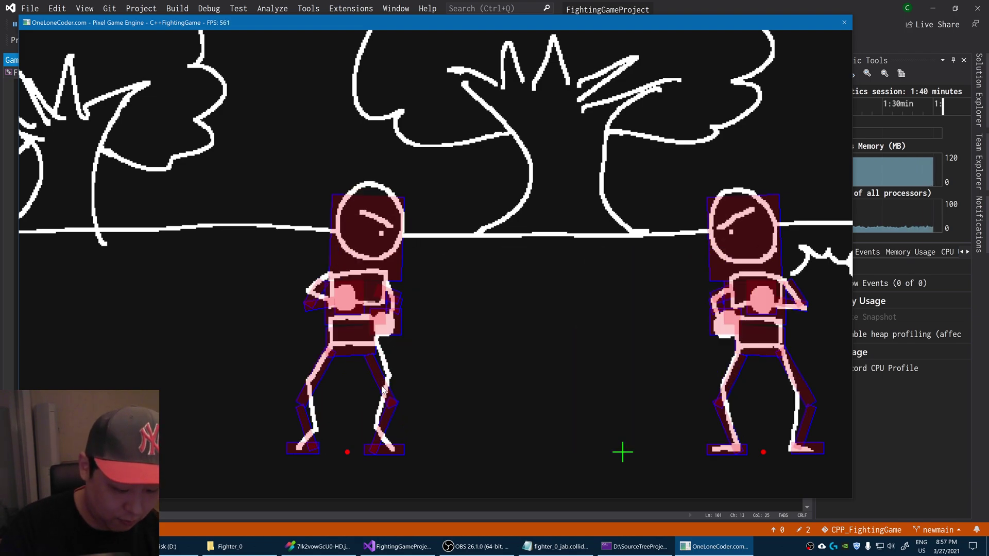
{"action": "key", "text": "s"}
{"action": "key", "text": "d"}
Step: Punch and walk the left fighter into the right fighter, then step back left
{"action": "key", "text": "s"}
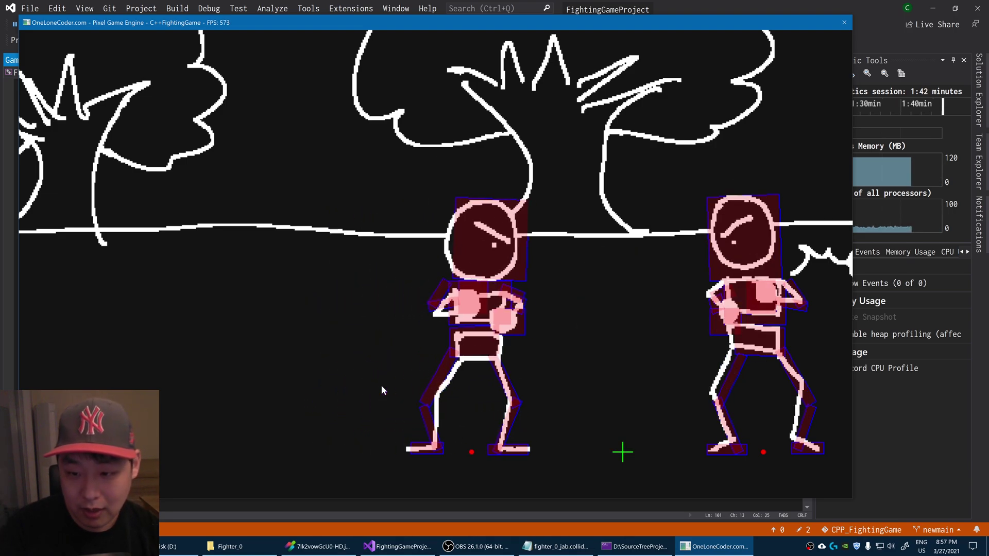
{"action": "key", "text": "s"}
{"action": "key", "text": "s"}
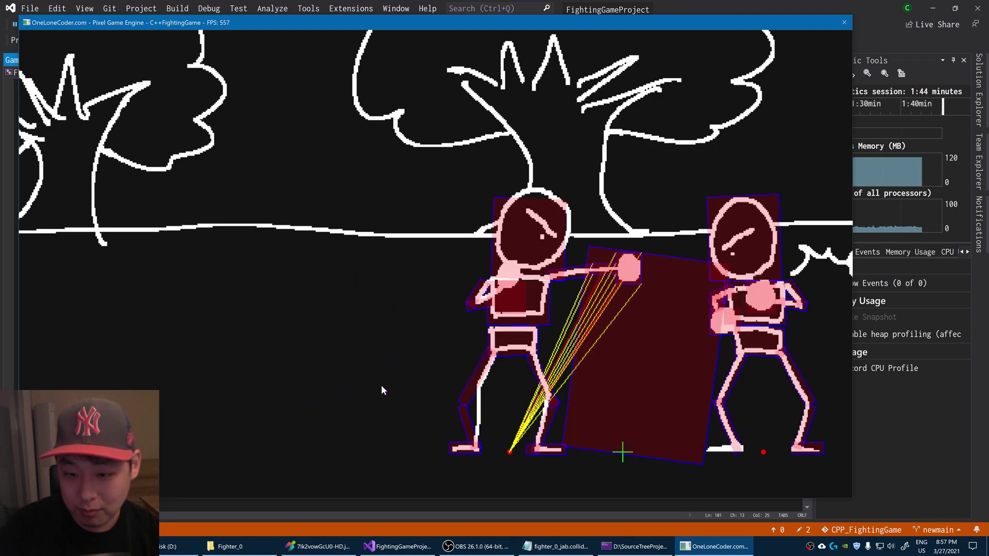
{"action": "key", "text": "s"}
{"action": "key", "text": "d"}
{"action": "key", "text": "s"}
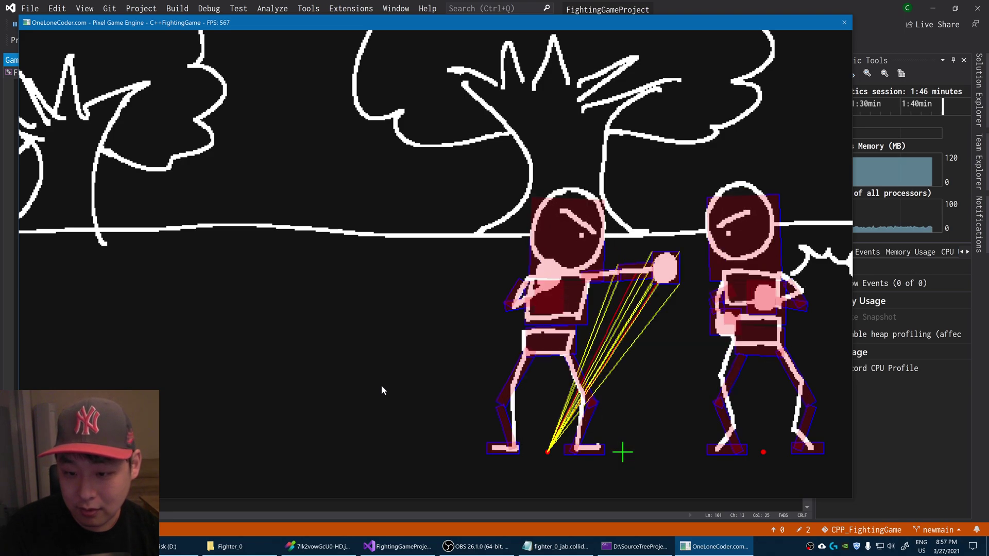
{"action": "key", "text": "d"}
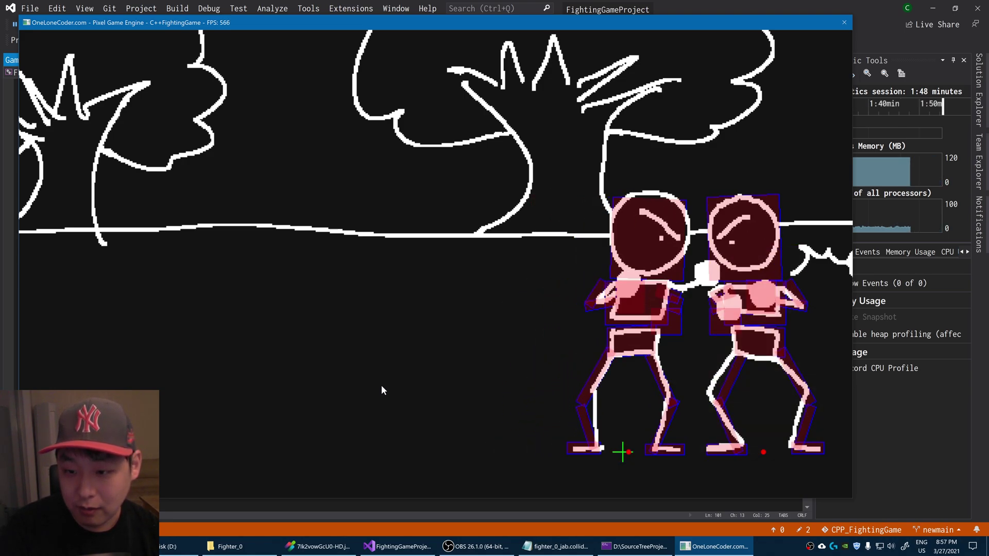
{"action": "key", "text": "s"}
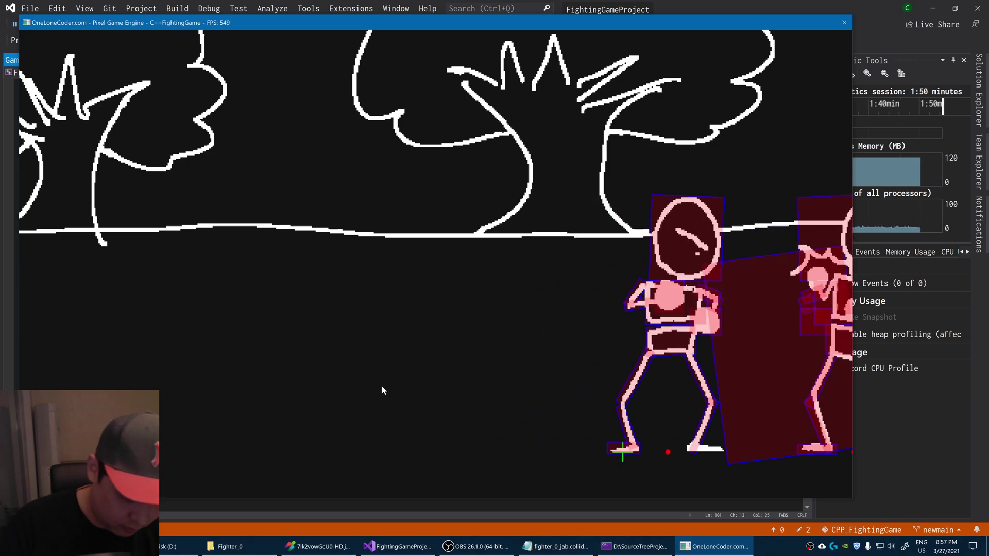
{"action": "key", "text": "a"}
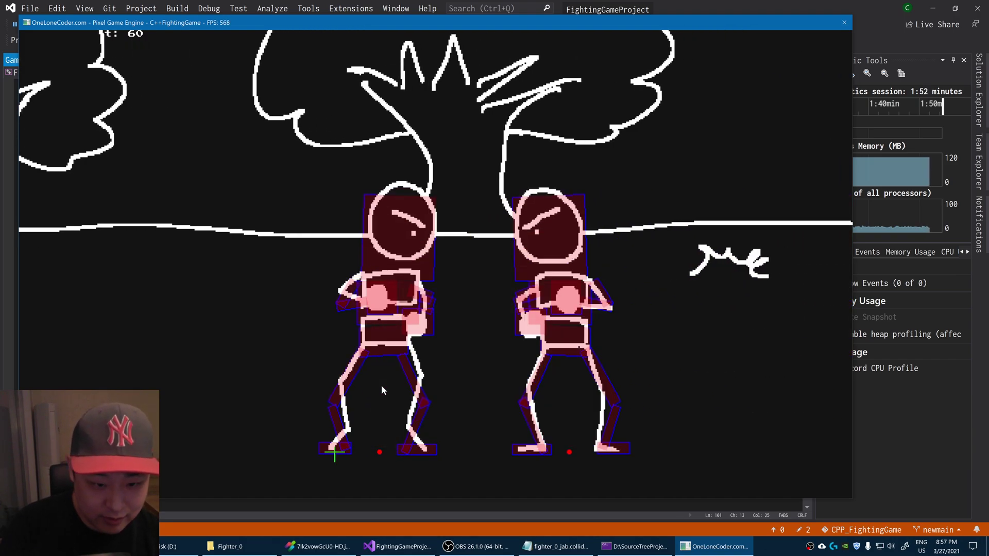
Step: Step the left fighter back, then throw a flurry of punches
{"action": "key", "text": "a"}
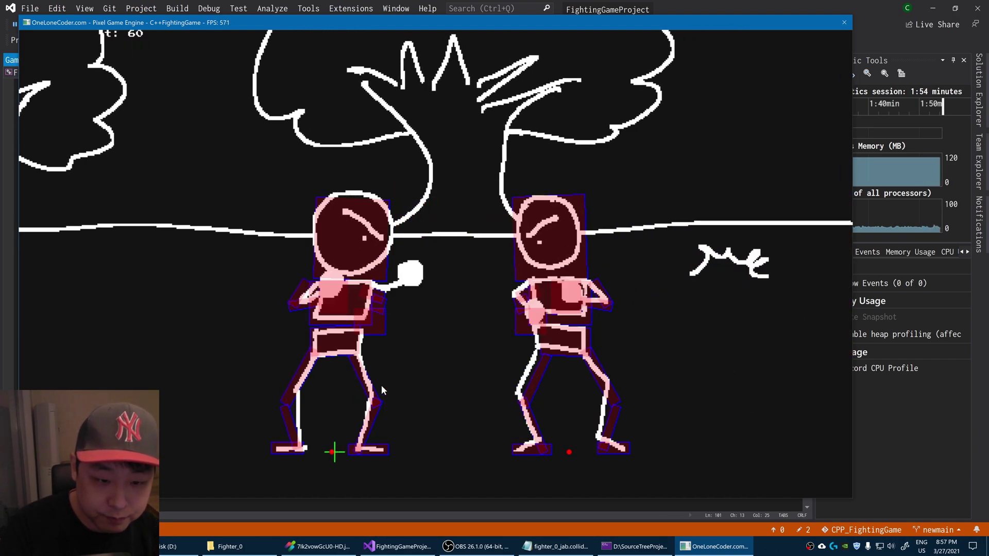
{"action": "key", "text": "s"}
{"action": "key", "text": "d"}
{"action": "key", "text": "d"}
{"action": "key", "text": "s"}
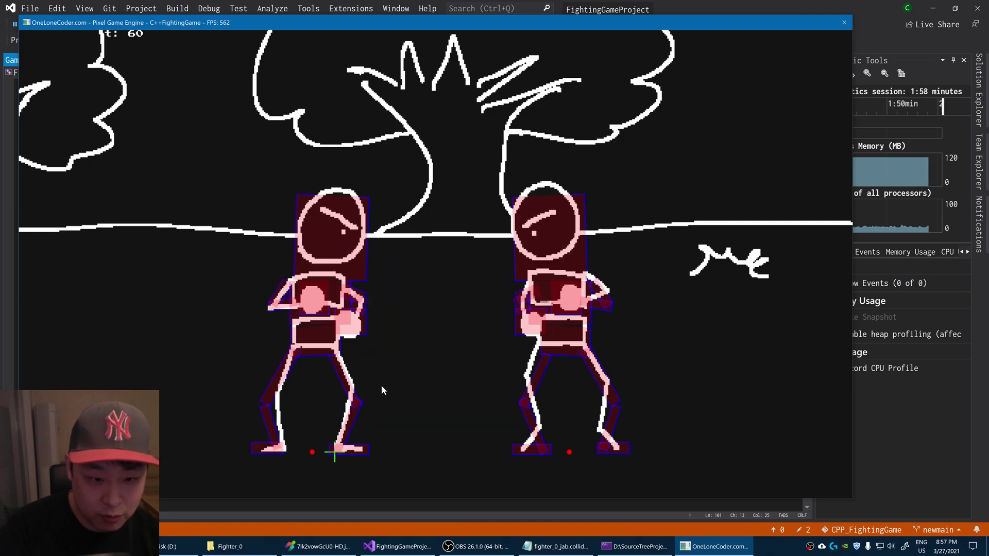
{"action": "key", "text": "d"}
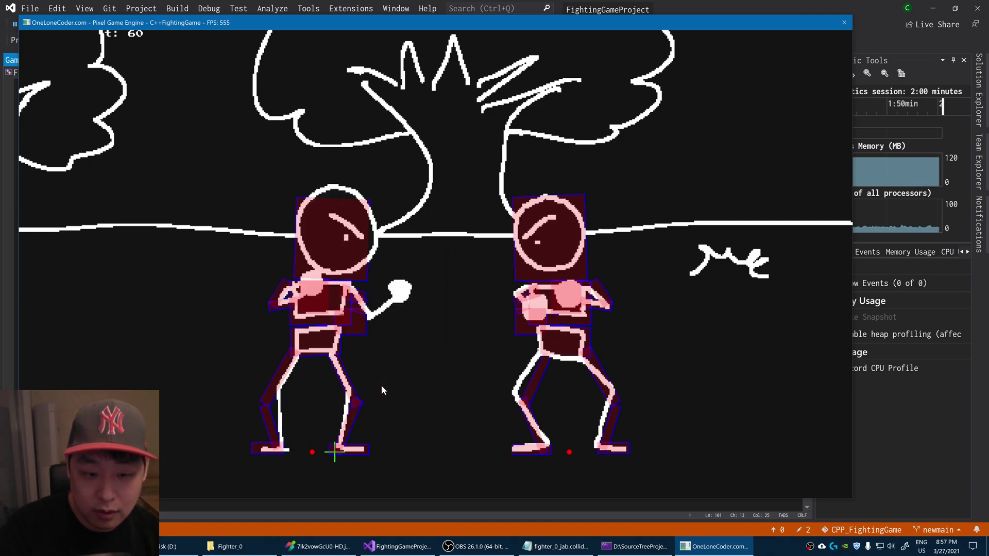
{"action": "key", "text": "d"}
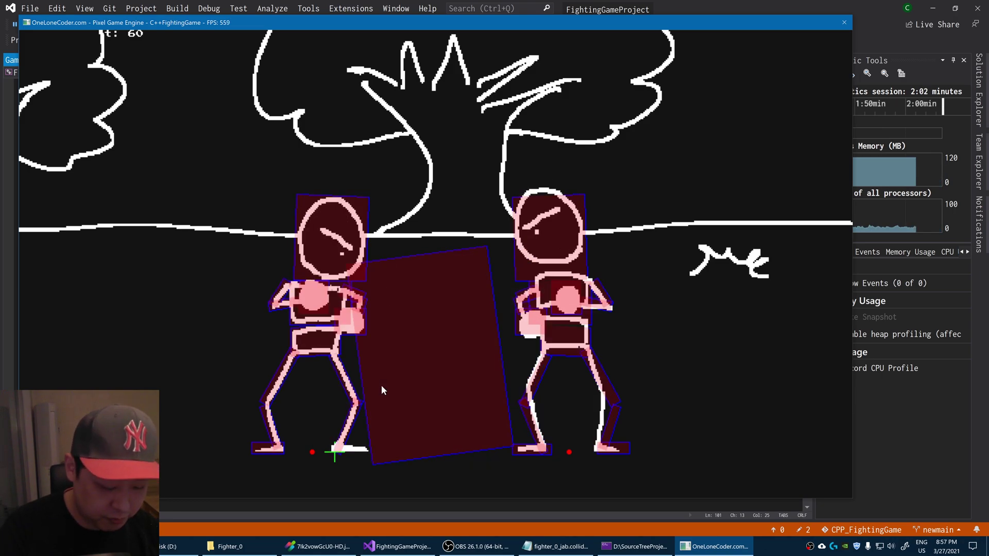
{"action": "key", "text": "d"}
{"action": "key", "text": "s"}
{"action": "key", "text": "d"}
Step: Walk the left fighter up to the opponent and punch it backward
{"action": "key", "text": "Right"}
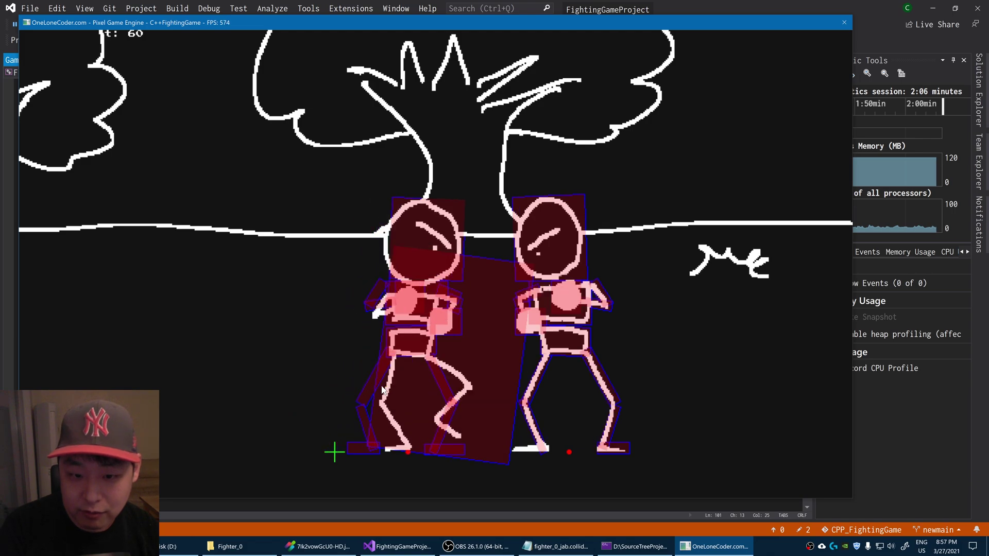
{"action": "key", "text": "d"}
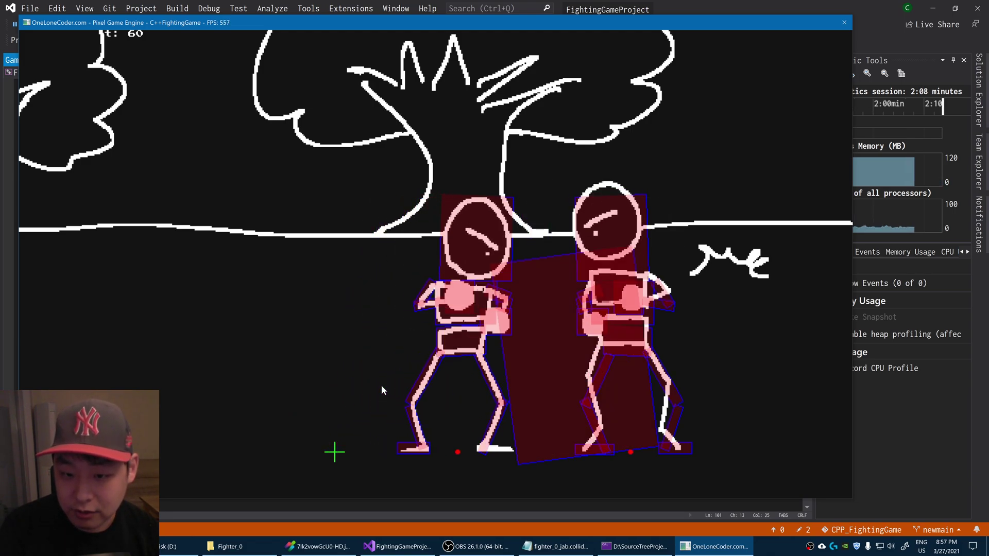
{"action": "key", "text": "Right"}
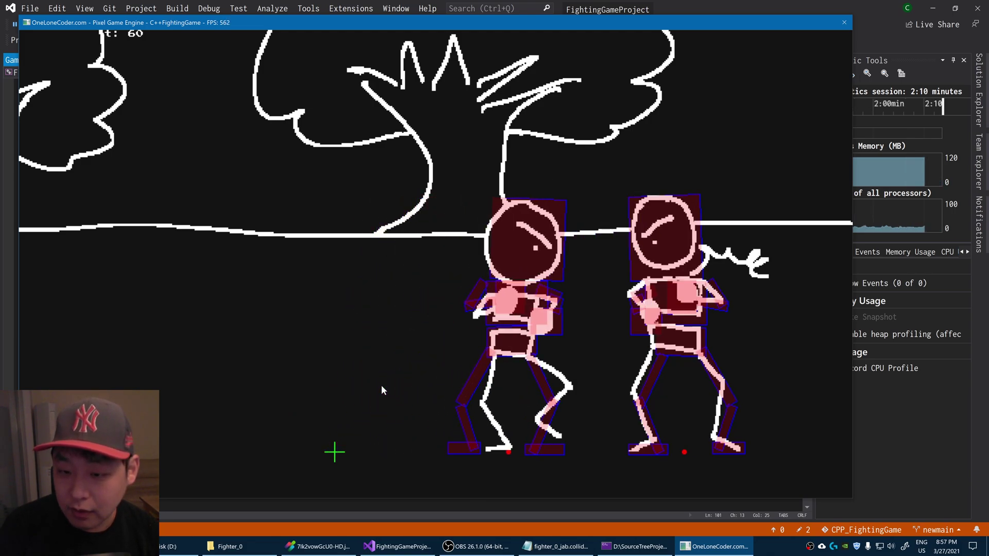
{"action": "key", "text": "d"}
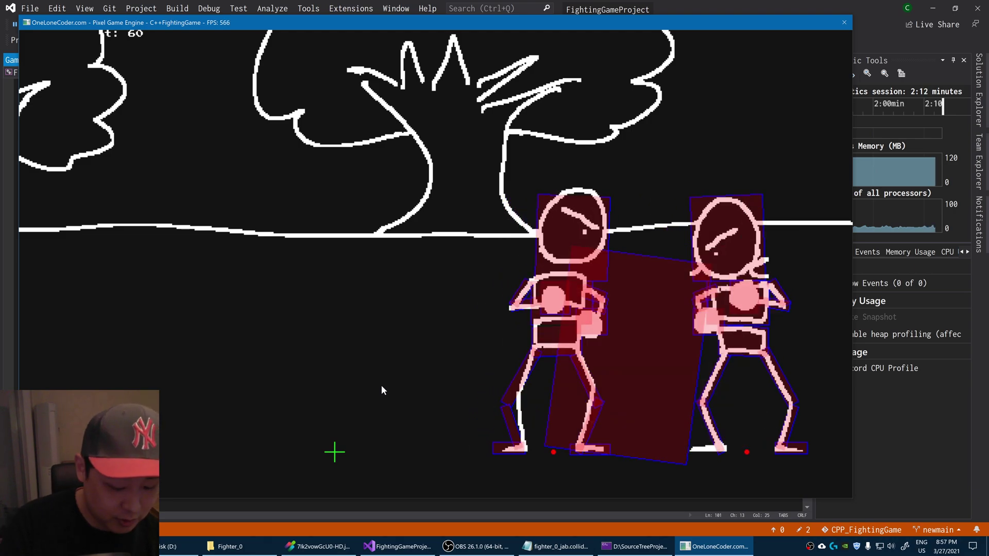
{"action": "key", "text": "d"}
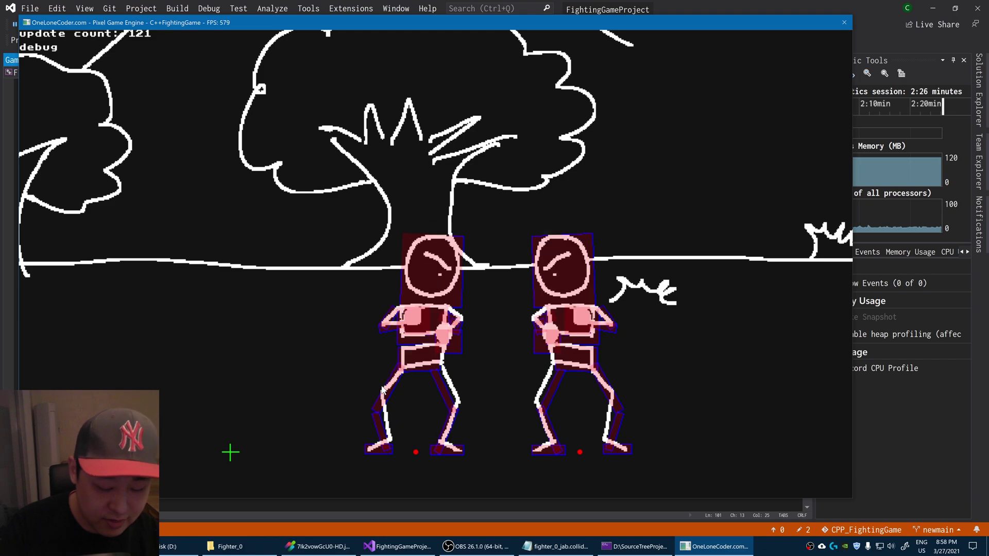
Step: Throw five jabs with the left fighter to show the attack hitboxes
{"action": "key", "text": "j"}
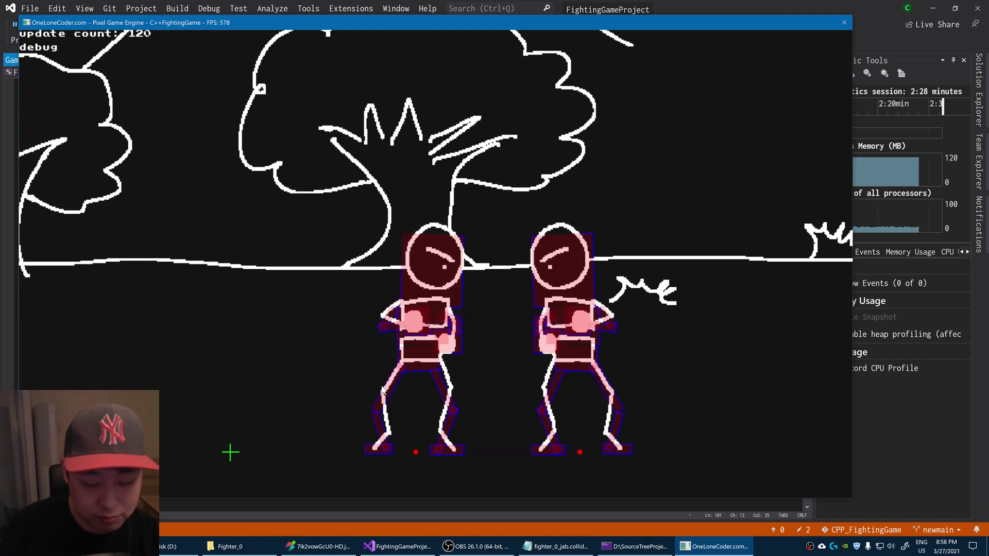
{"action": "key", "text": "j"}
{"action": "key", "text": "j"}
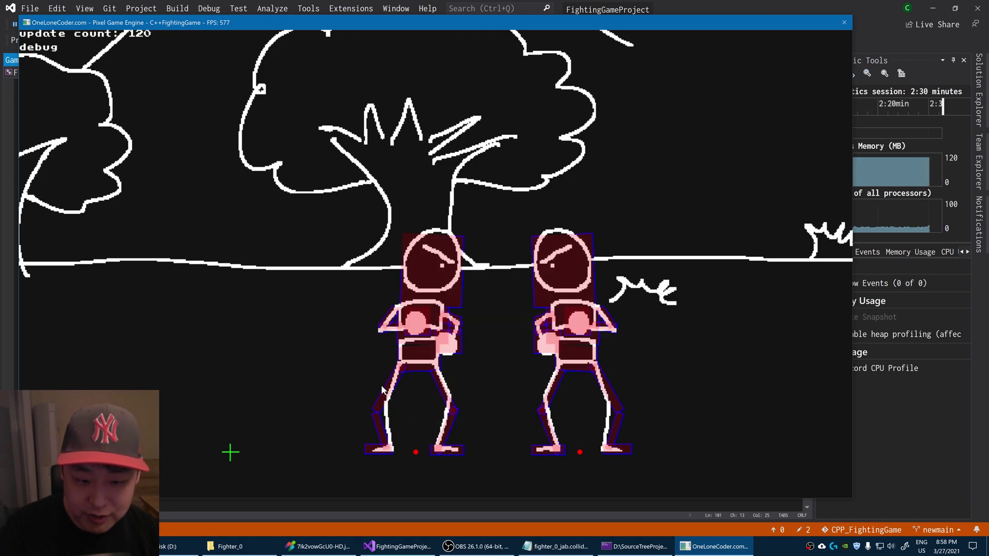
{"action": "key", "text": "j"}
{"action": "key", "text": "j"}
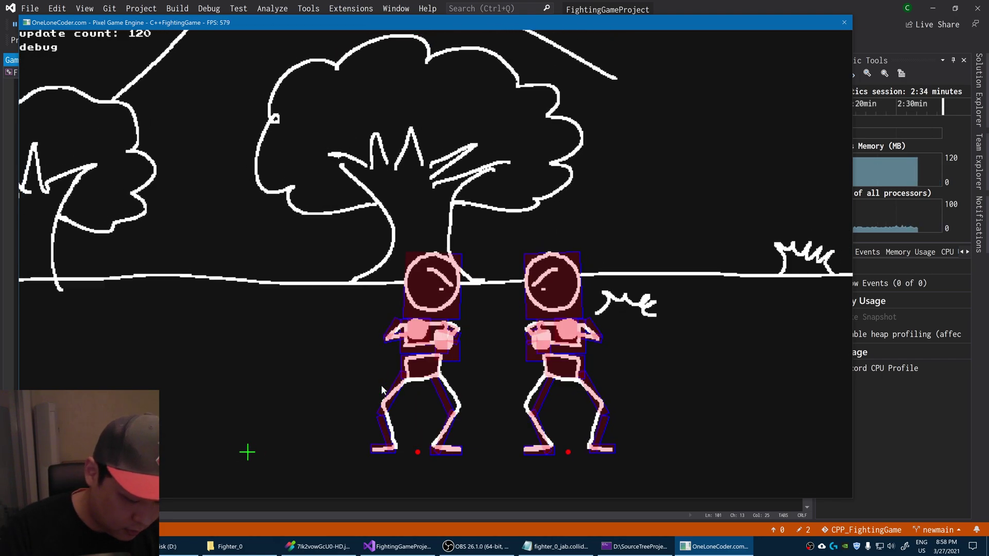
{"action": "key", "text": "j"}
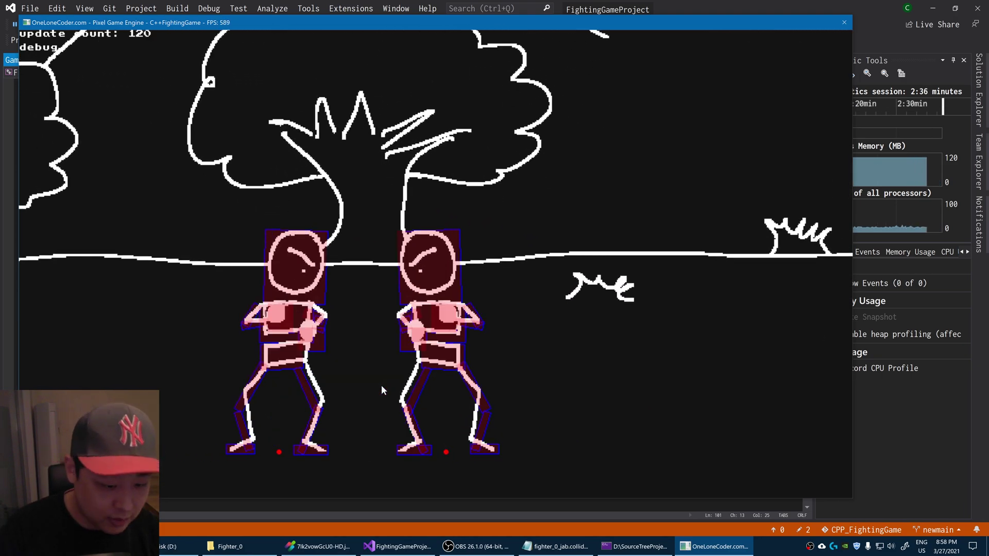
Step: Walk the left fighter far left, then back toward the opponent
{"action": "key", "text": "a"}
{"action": "key", "text": "j"}
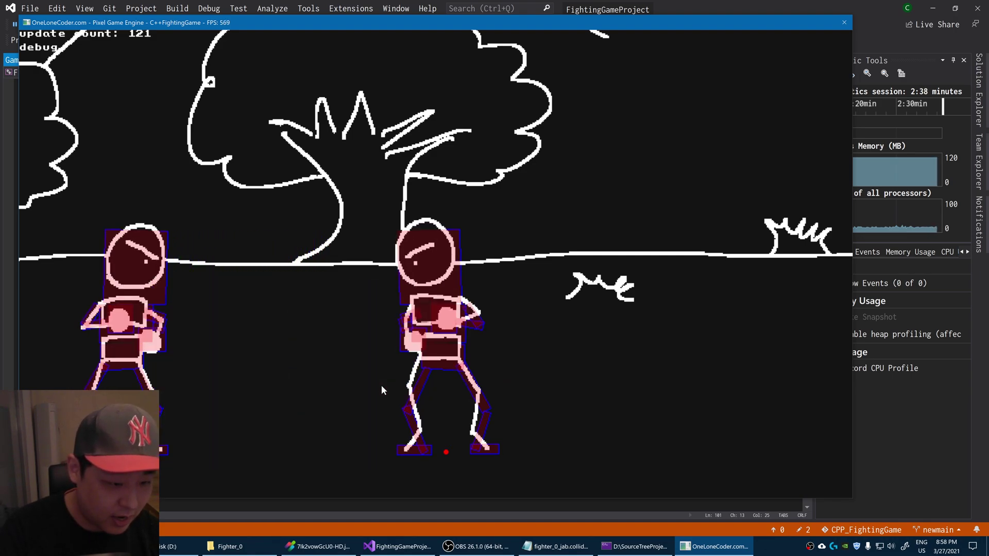
{"action": "key", "text": "d"}
{"action": "key", "text": "j"}
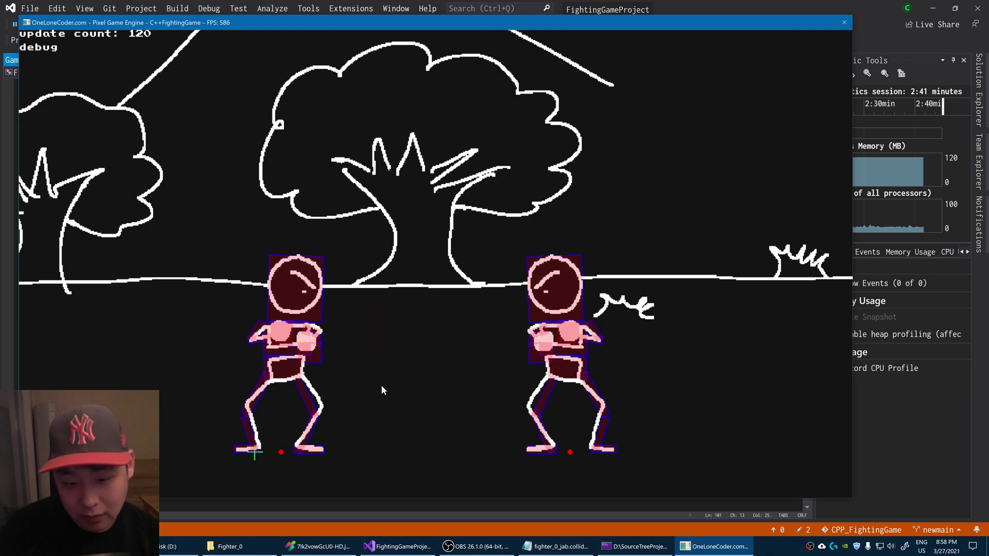
{"action": "key", "text": "j"}
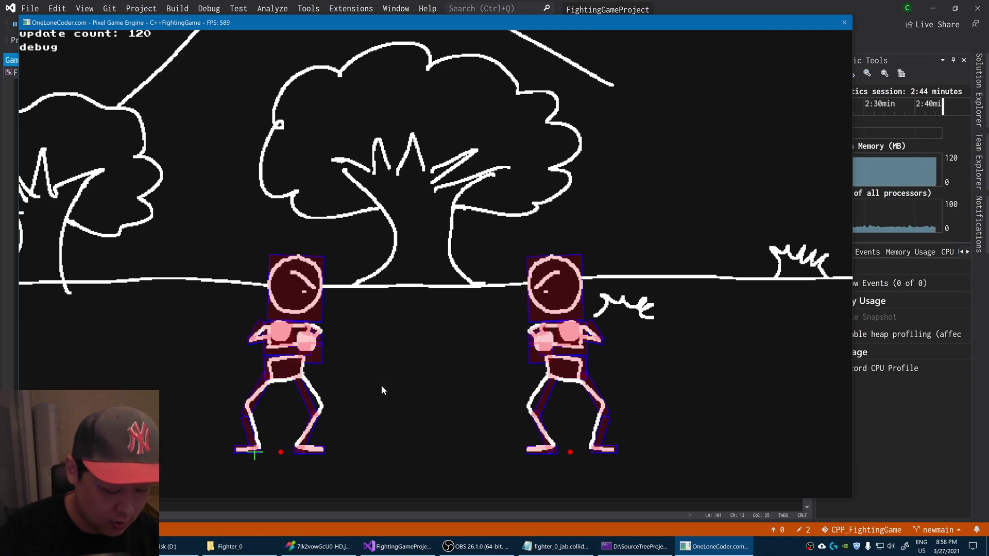
Step: Throw five more jabs near the opponent
{"action": "key", "text": "j"}
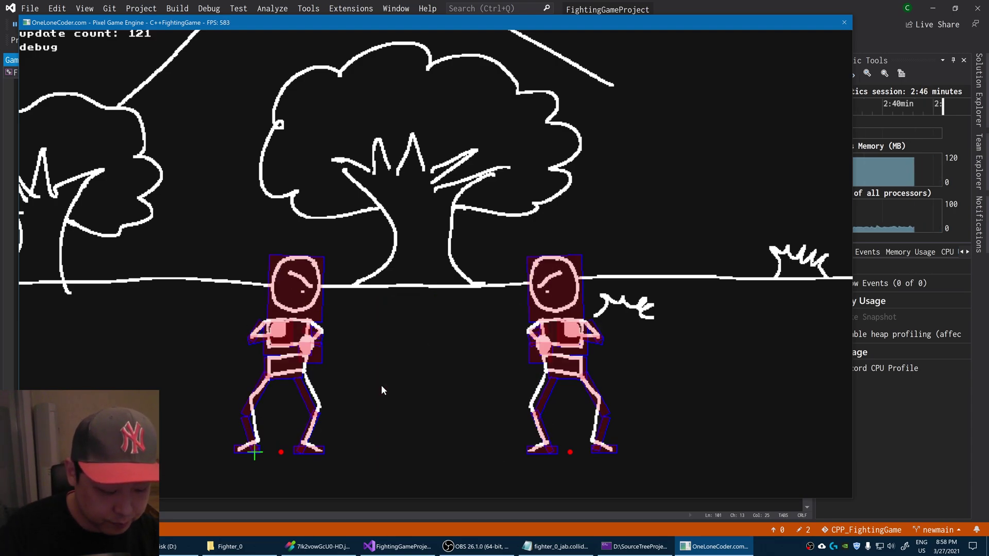
{"action": "key", "text": "j"}
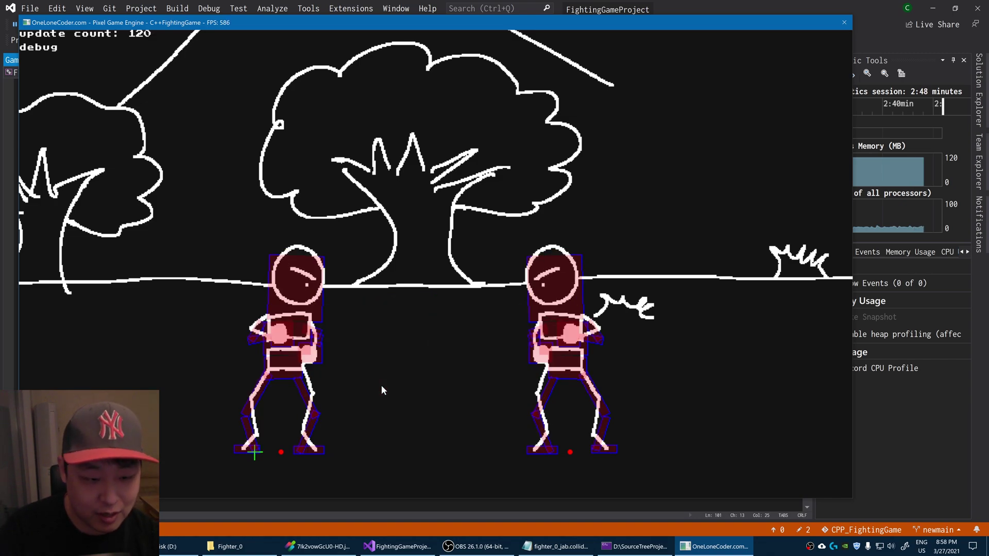
{"action": "key", "text": "j"}
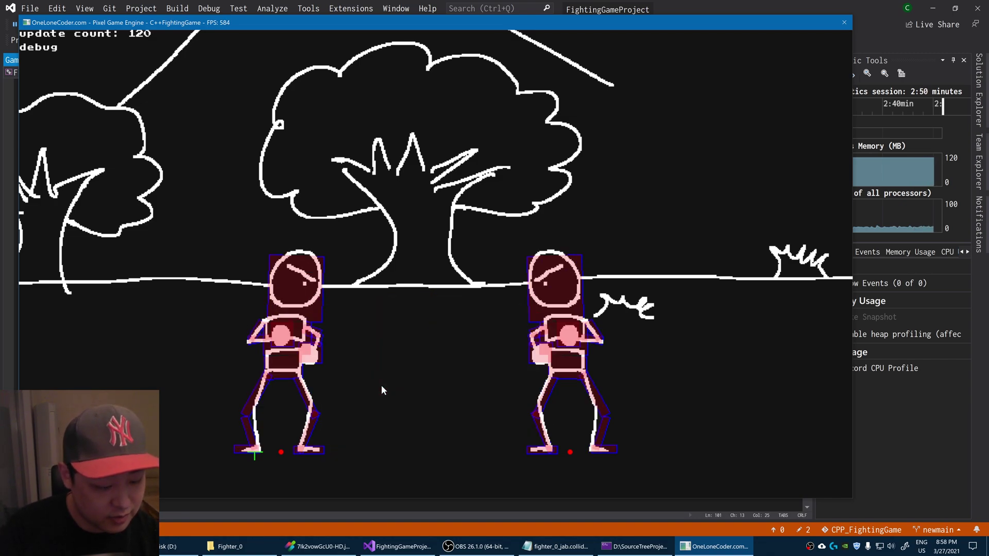
{"action": "key", "text": "j"}
{"action": "key", "text": "j"}
{"action": "key", "text": "j"}
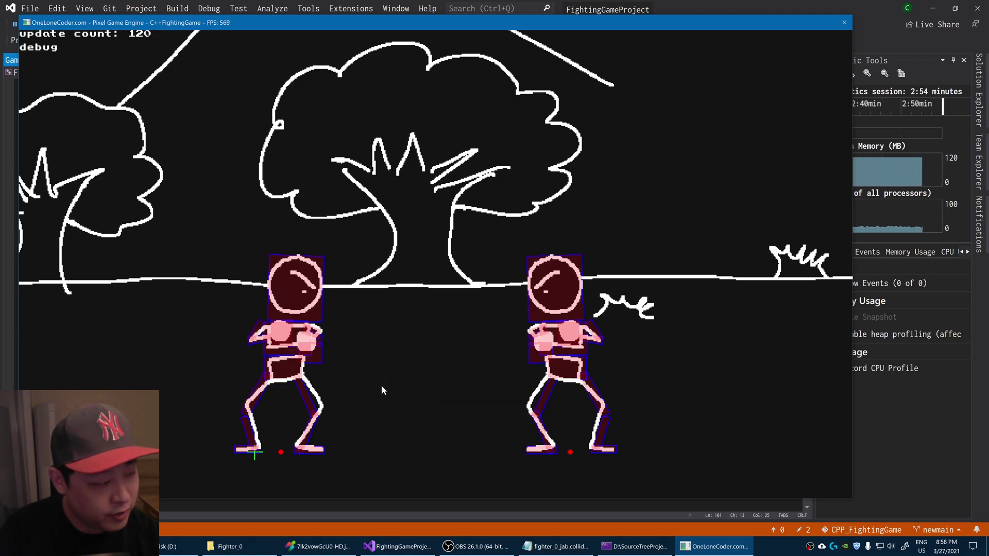
{"action": "key", "text": "j"}
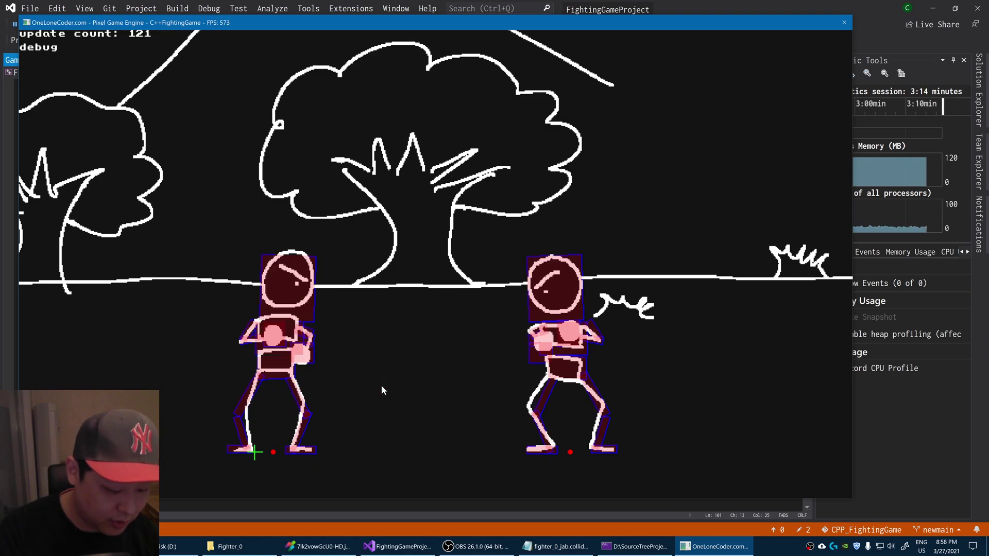
Step: Step the left fighter right to punch, then walk it back left
{"action": "key", "text": "Right"}
{"action": "key", "text": "Left"}
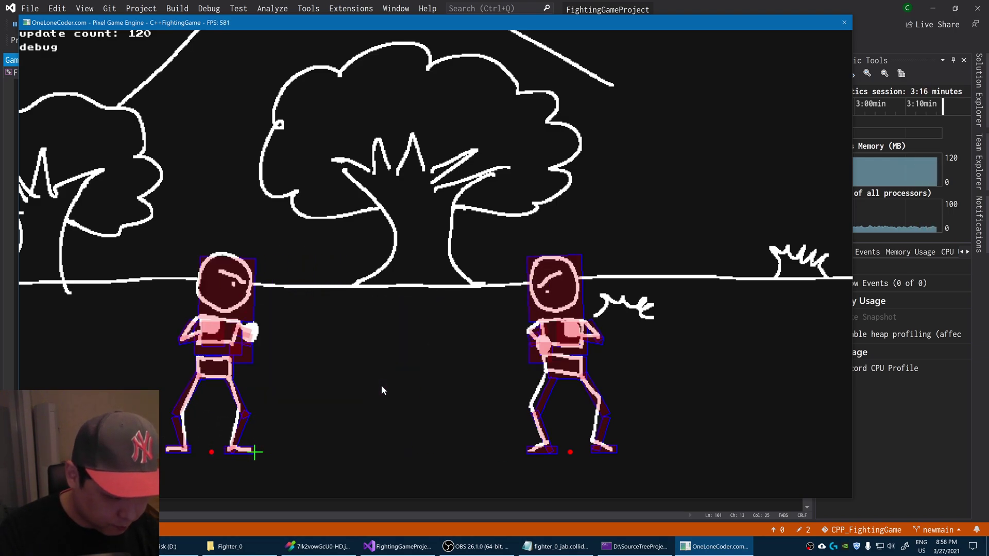